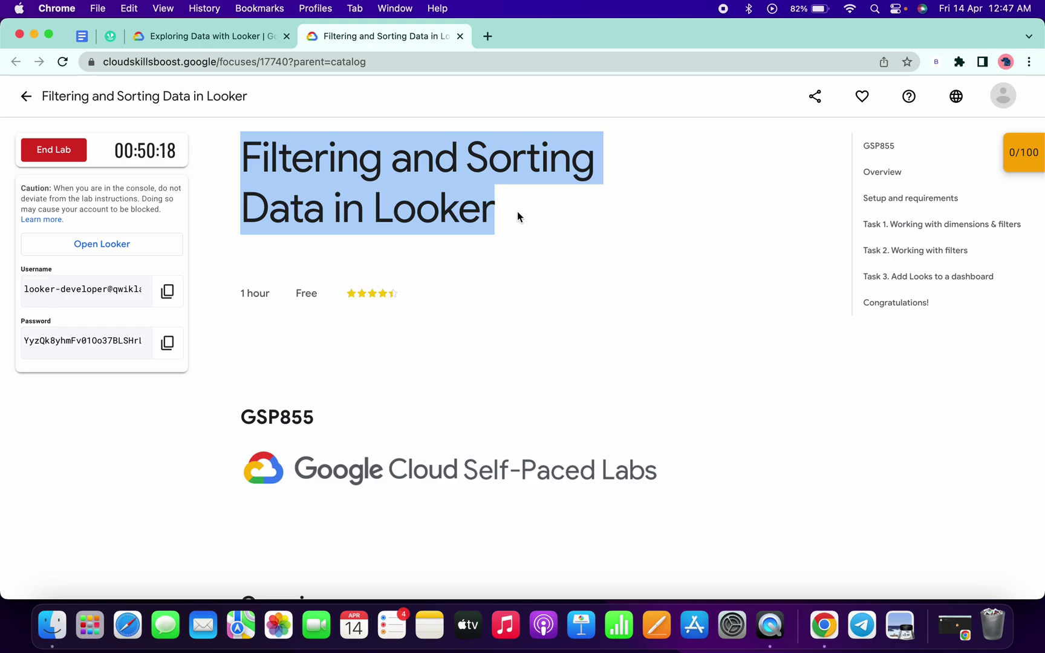
Bring up the lab's Task 1 dimensions and filters instructions, then return to Looker's home page.
key("ctrl+Right")
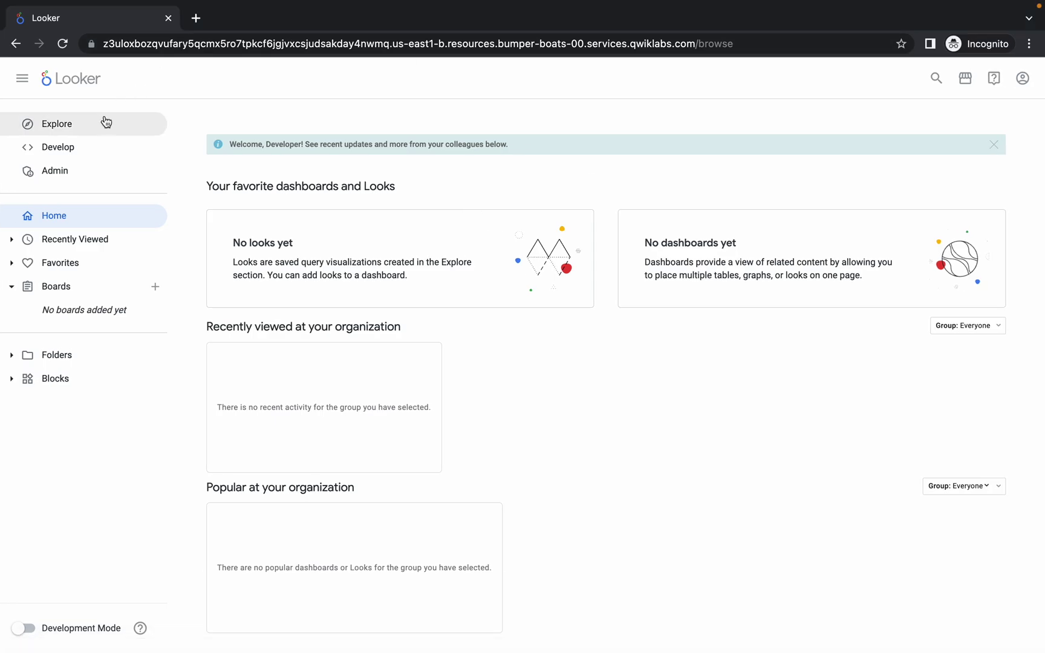
key("ctrl+Left")
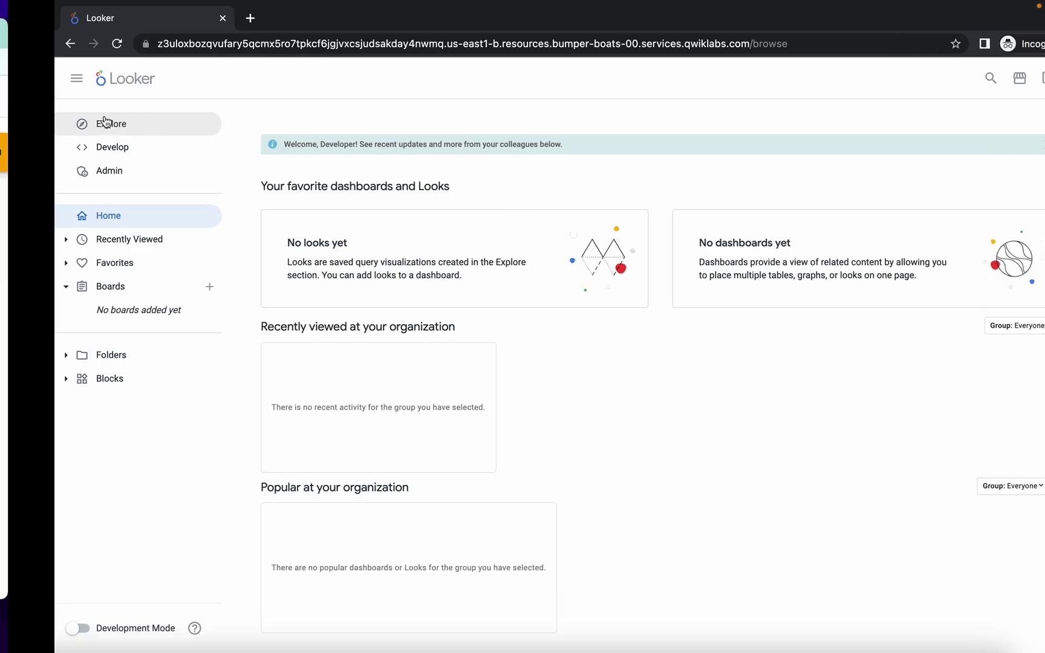
left_click(882, 231)
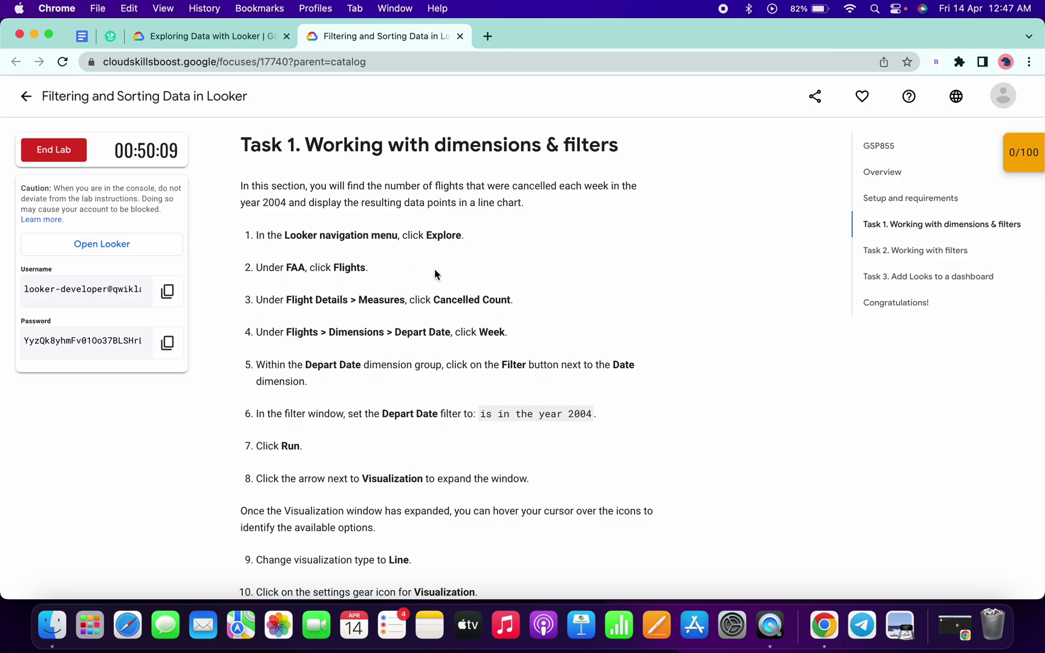
key("ctrl+Right")
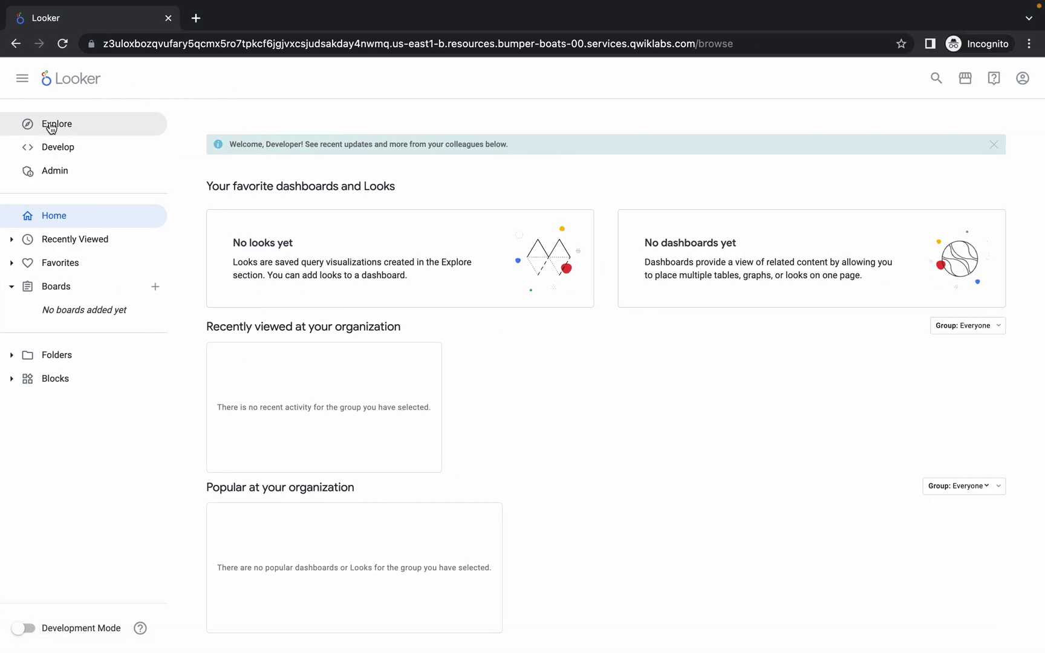
Open the FAA Flights explore with the page zoom reset to 100%.
left_click(53, 125)
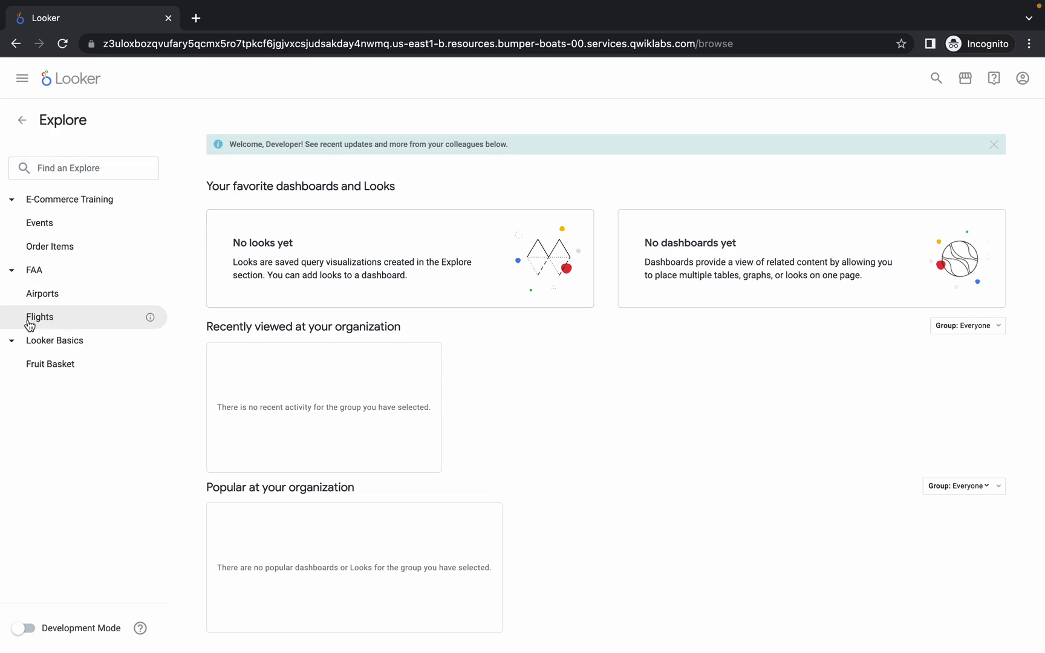
left_click(56, 323)
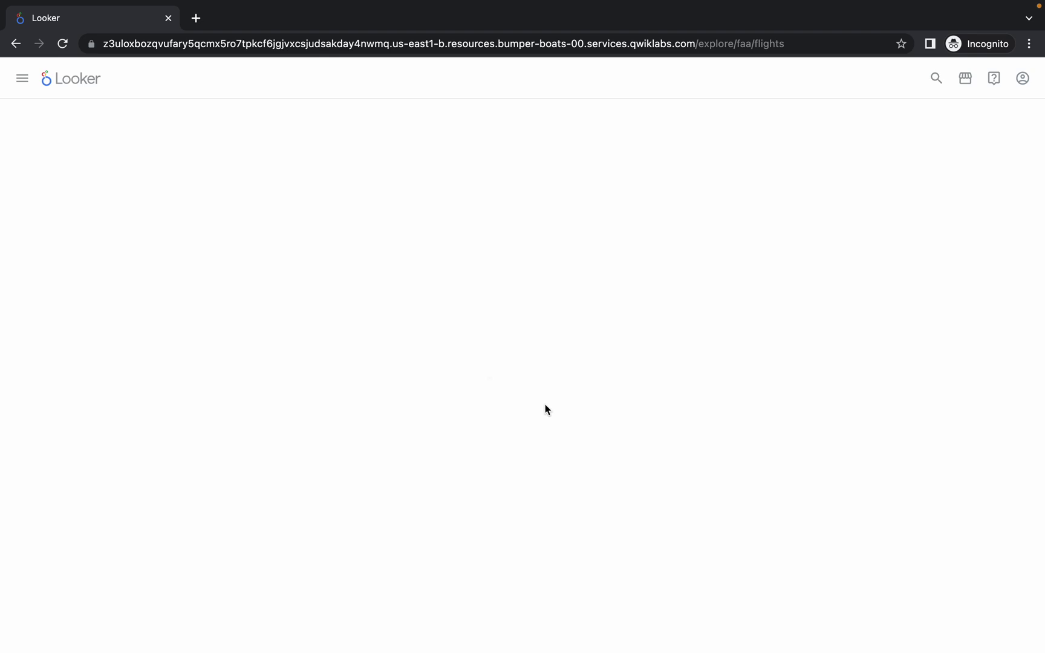
key("ctrl+Left")
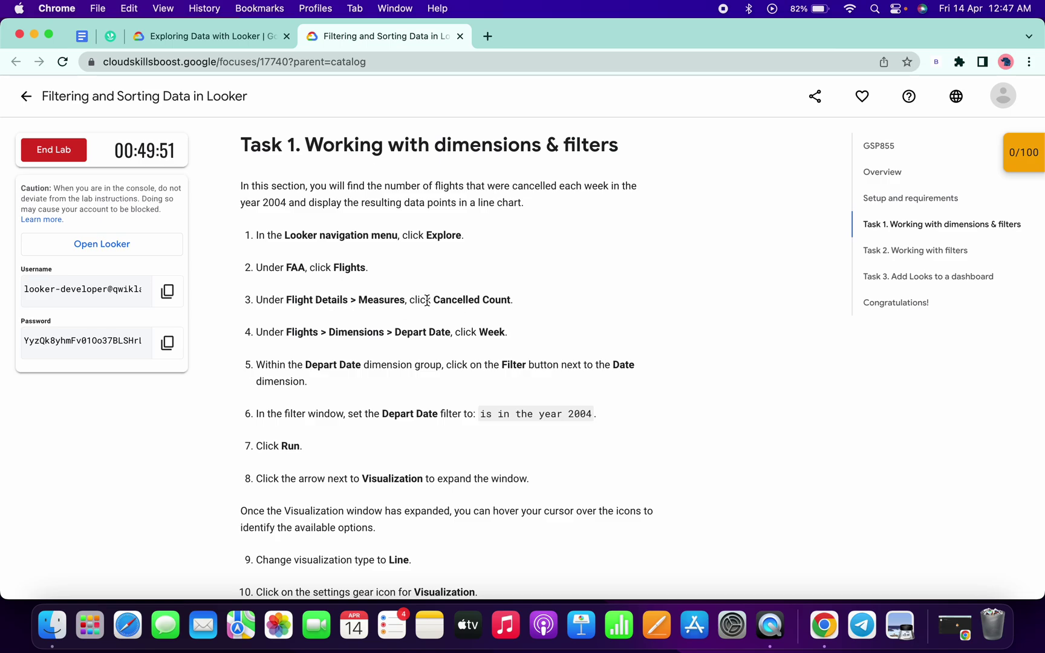
key("ctrl+Right")
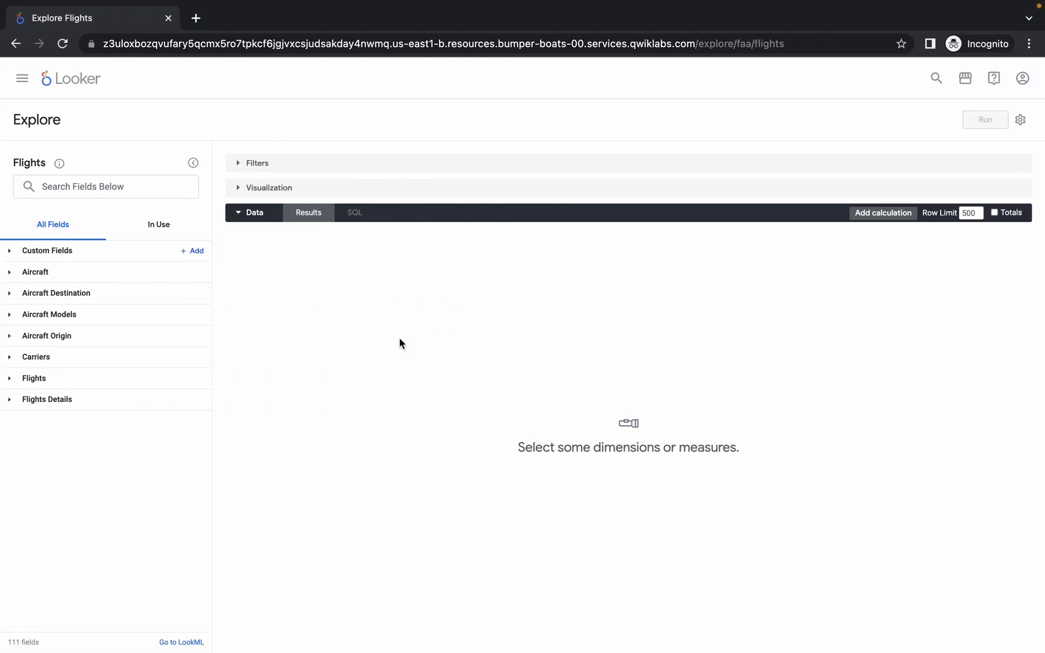
key("super+0")
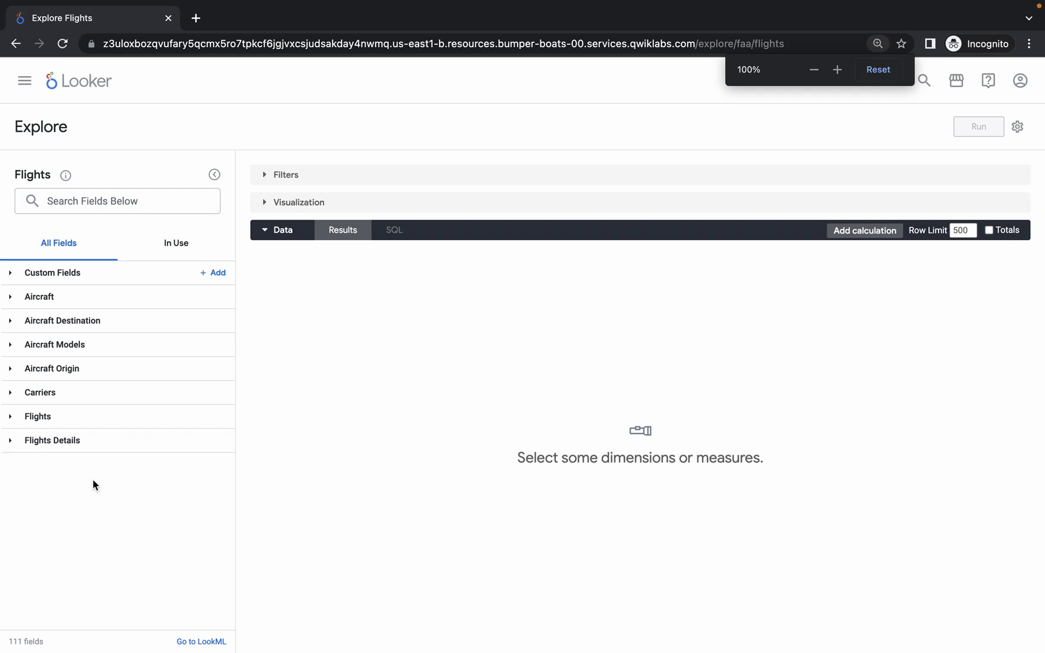
Add the Flights Details Cancelled Count measure to the query.
left_click(64, 442)
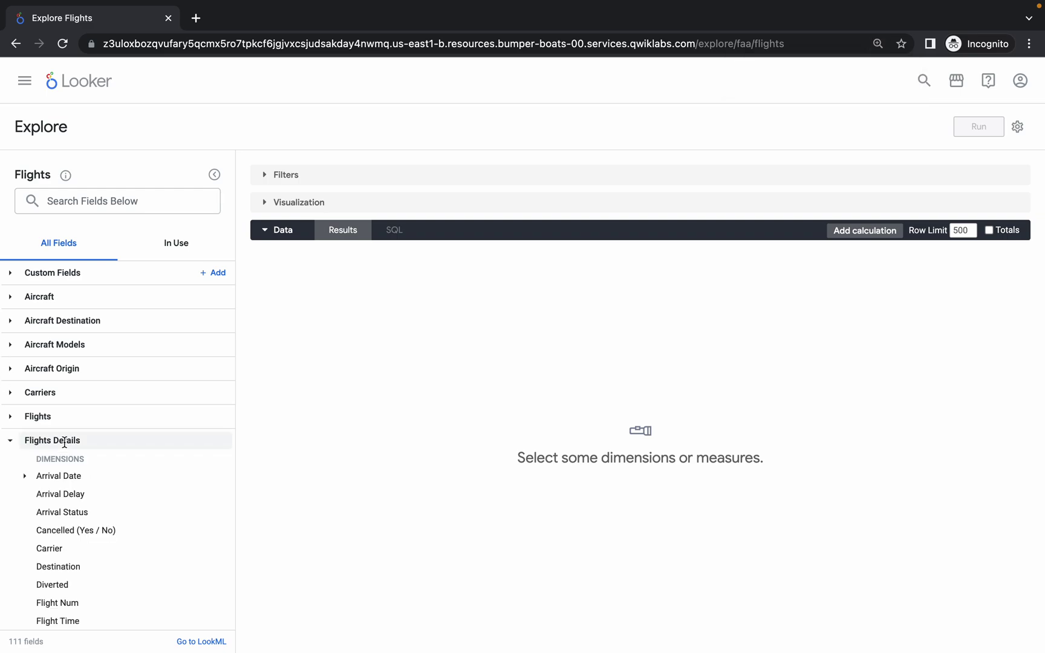
scroll(84, 494, "down", 4)
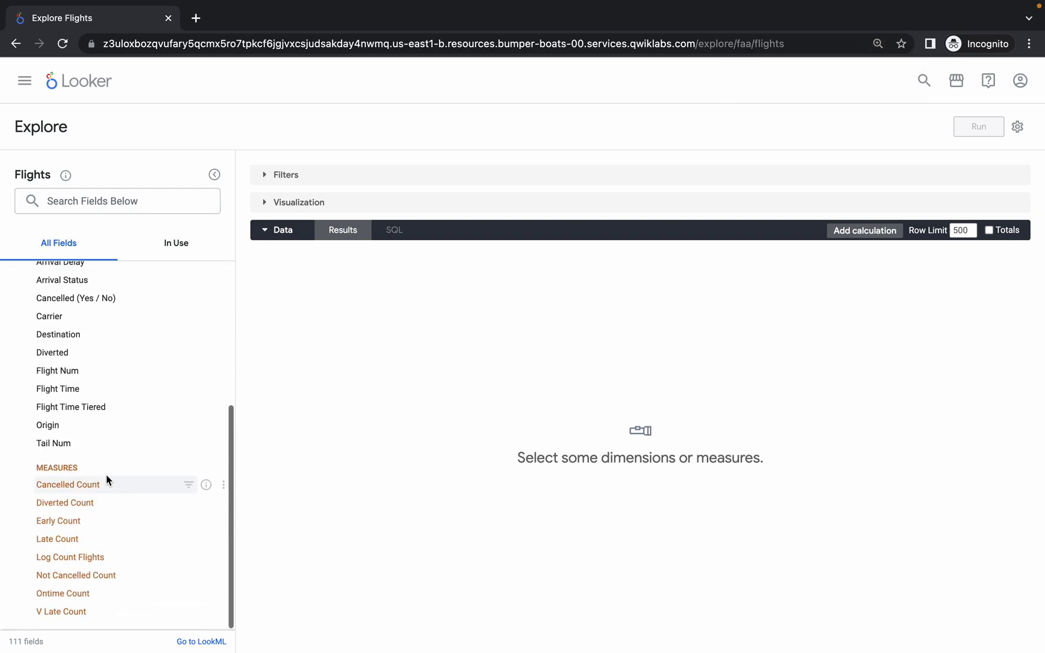
left_click(69, 486)
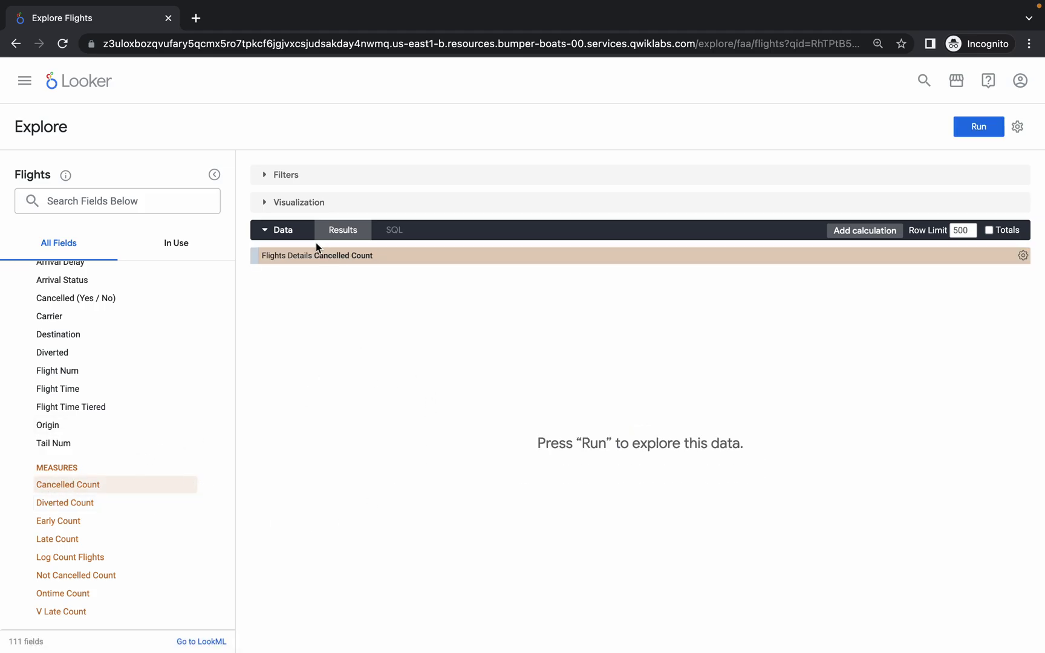
key("ctrl+Left")
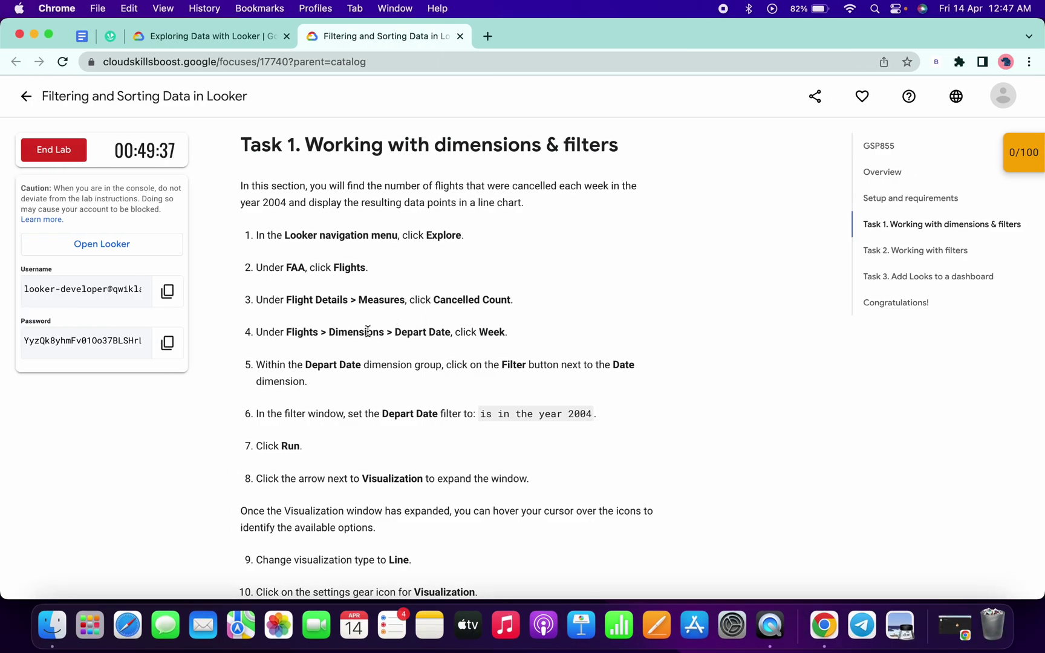
Add the Flights Depart Date Week dimension to the query.
key("ctrl+Right")
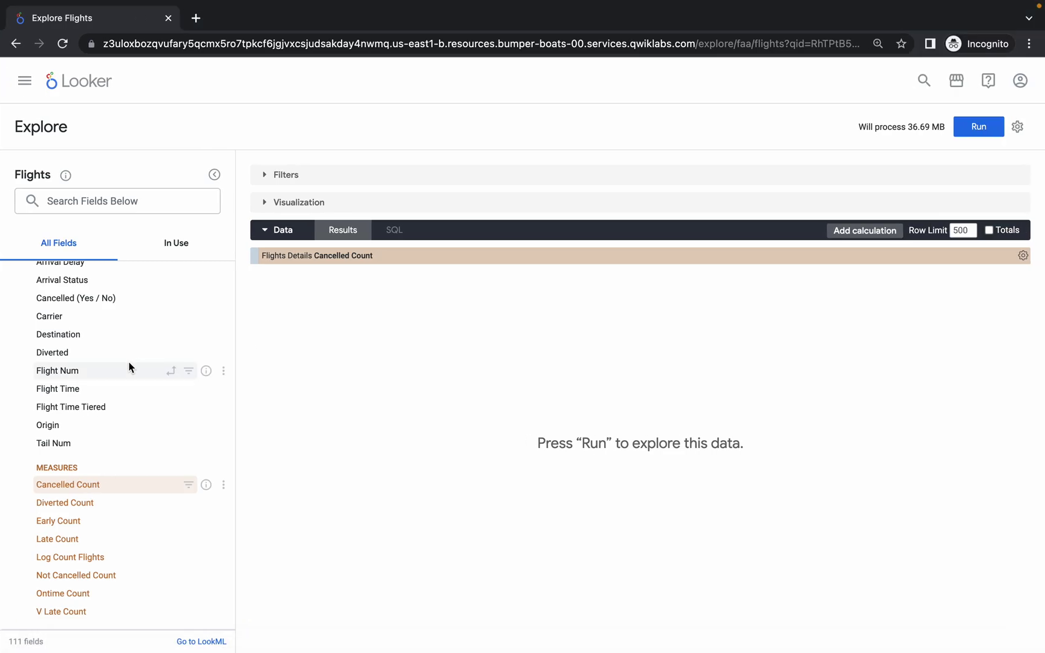
scroll(128, 366, "up", 5)
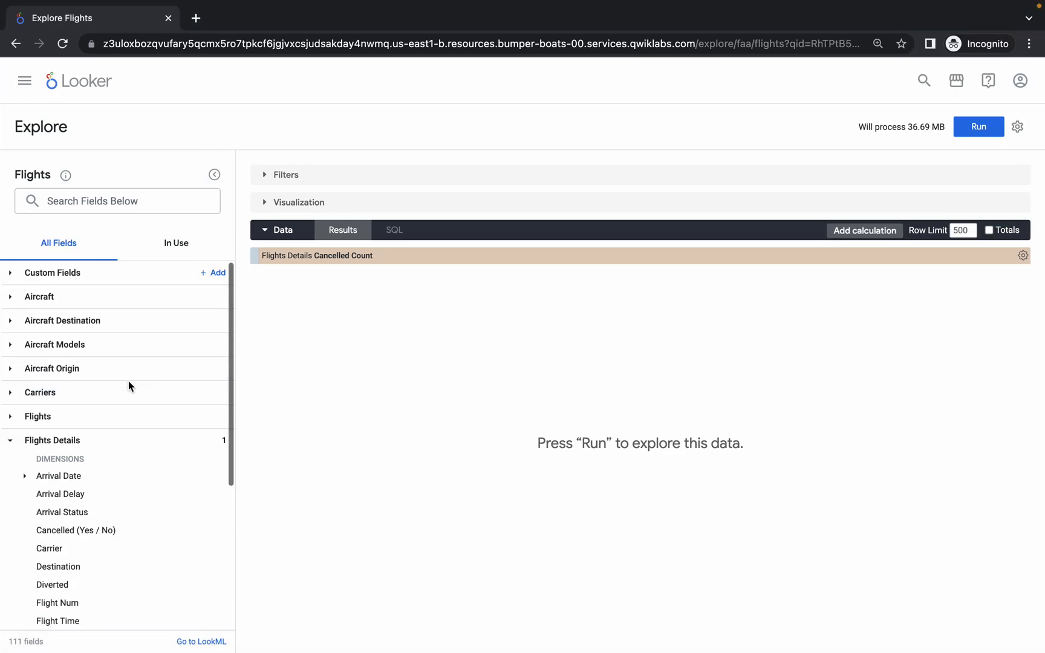
left_click(58, 418)
scroll(97, 454, "down", 1)
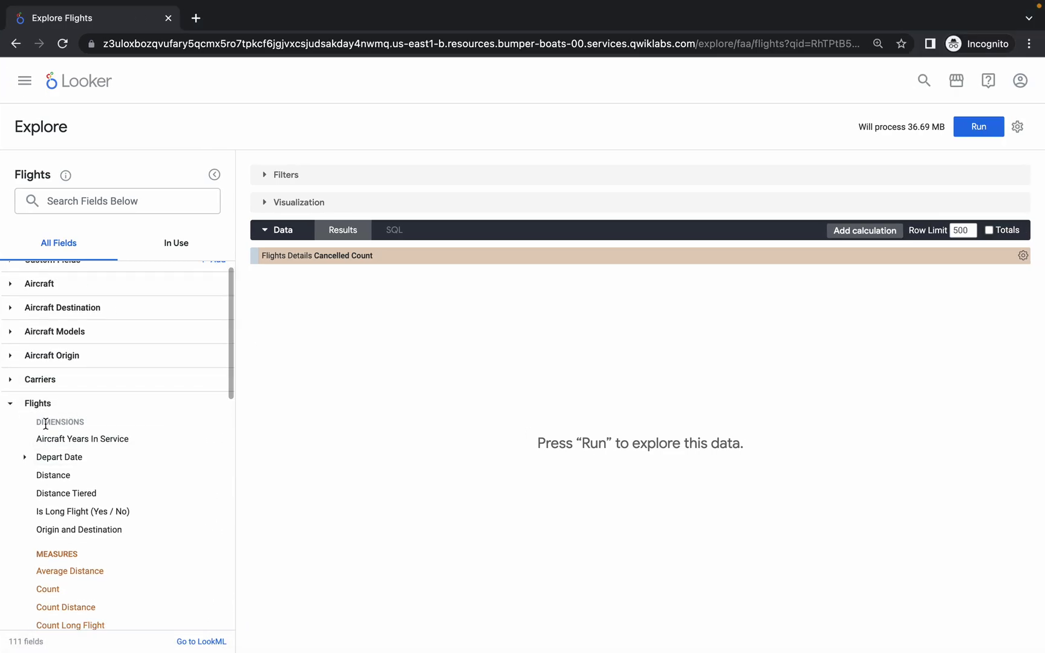
left_click(83, 456)
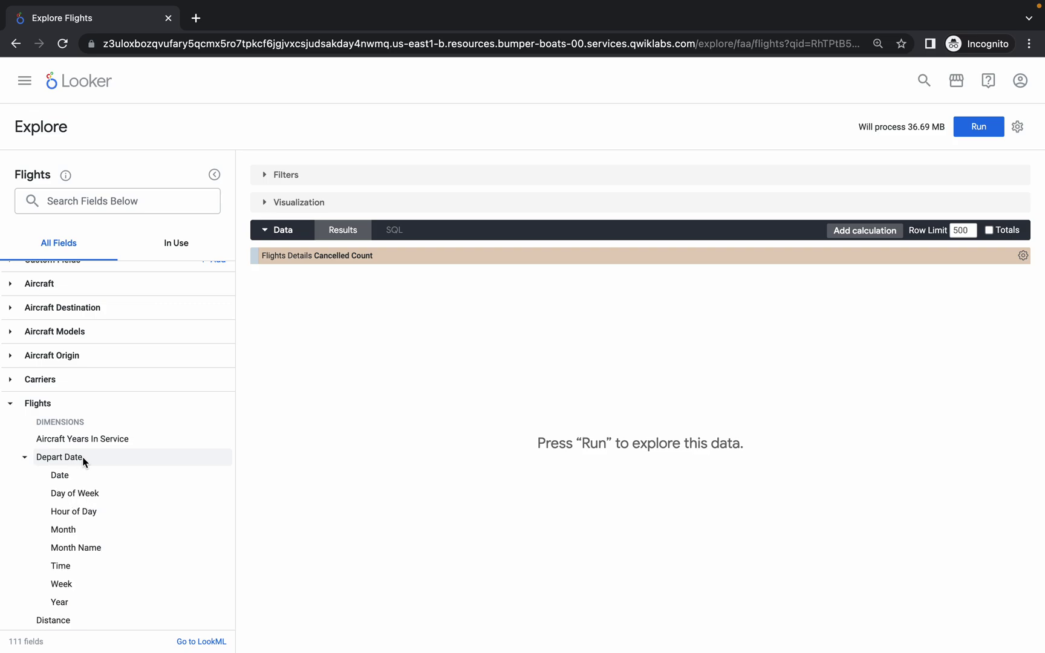
scroll(77, 469, "down", 3)
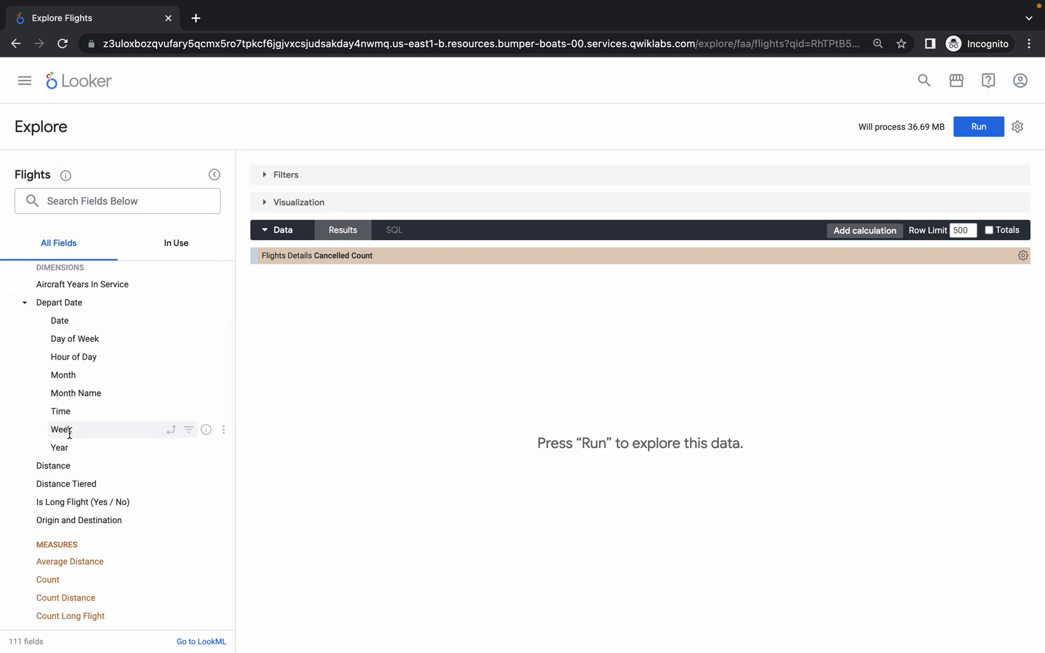
left_click(66, 430)
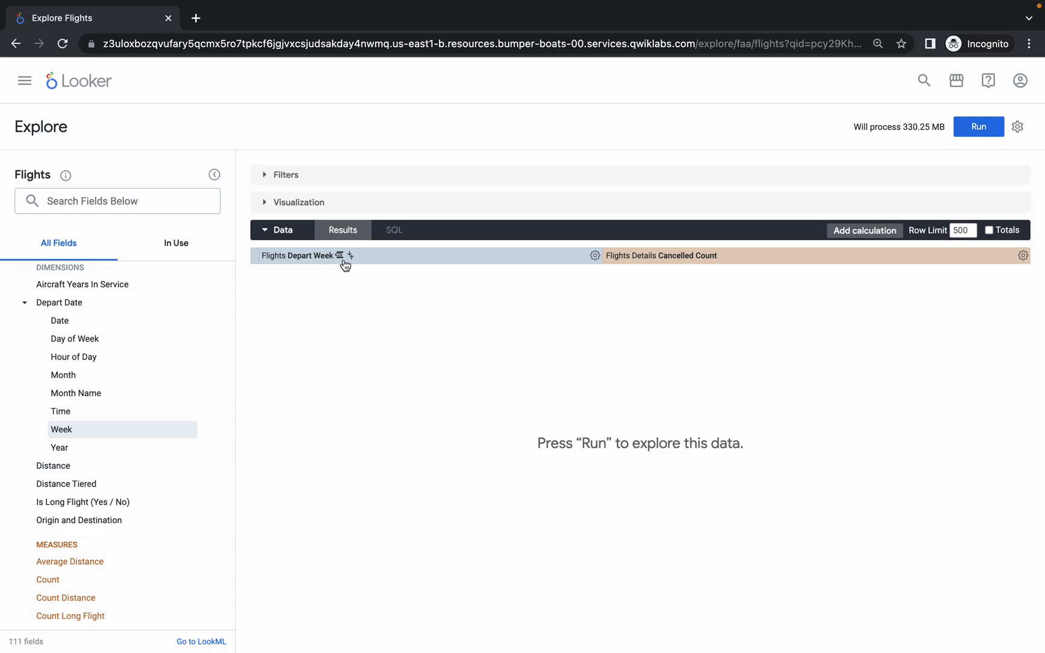
Read the Filter instruction in lab step 5 and return to the Flights explore.
key("ctrl+Left")
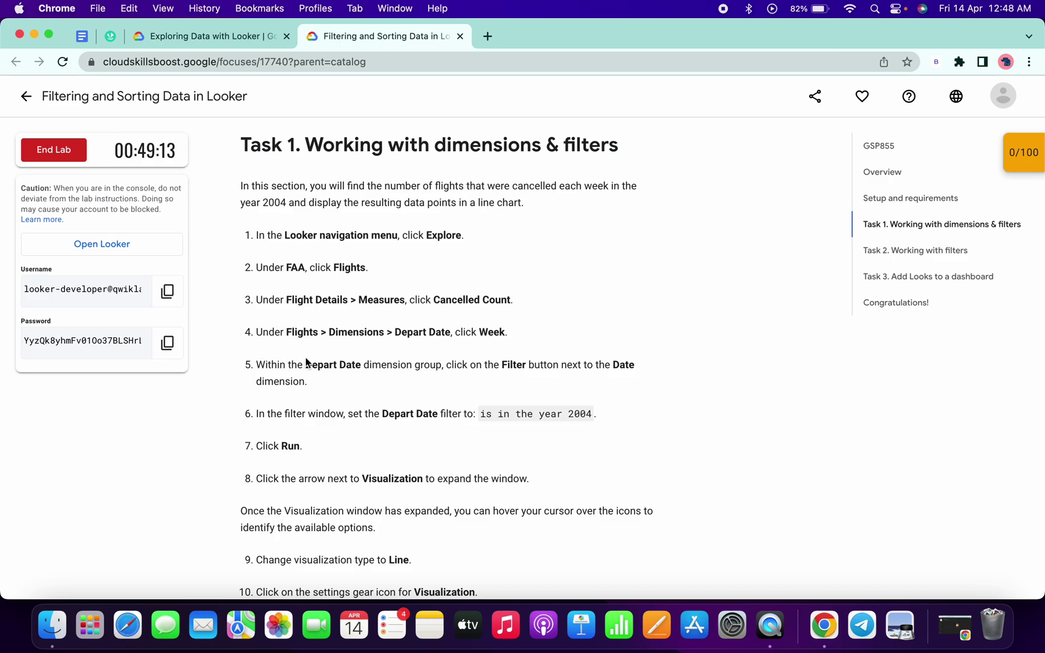
left_click_drag(502, 365, 532, 365)
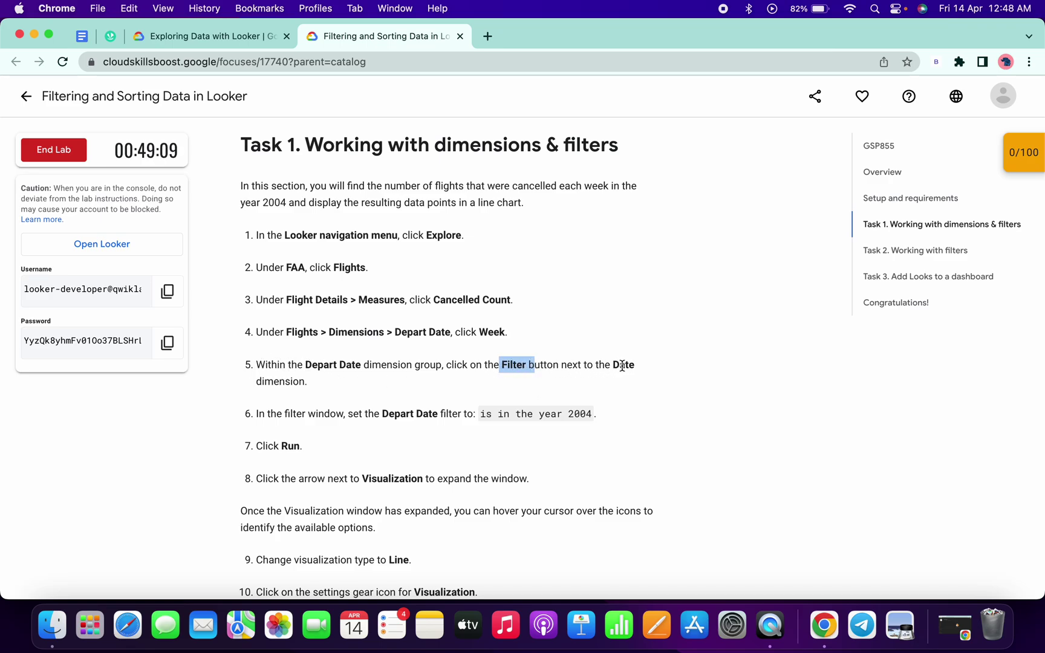
key("ctrl+Right")
scroll(106, 388, "up", 2)
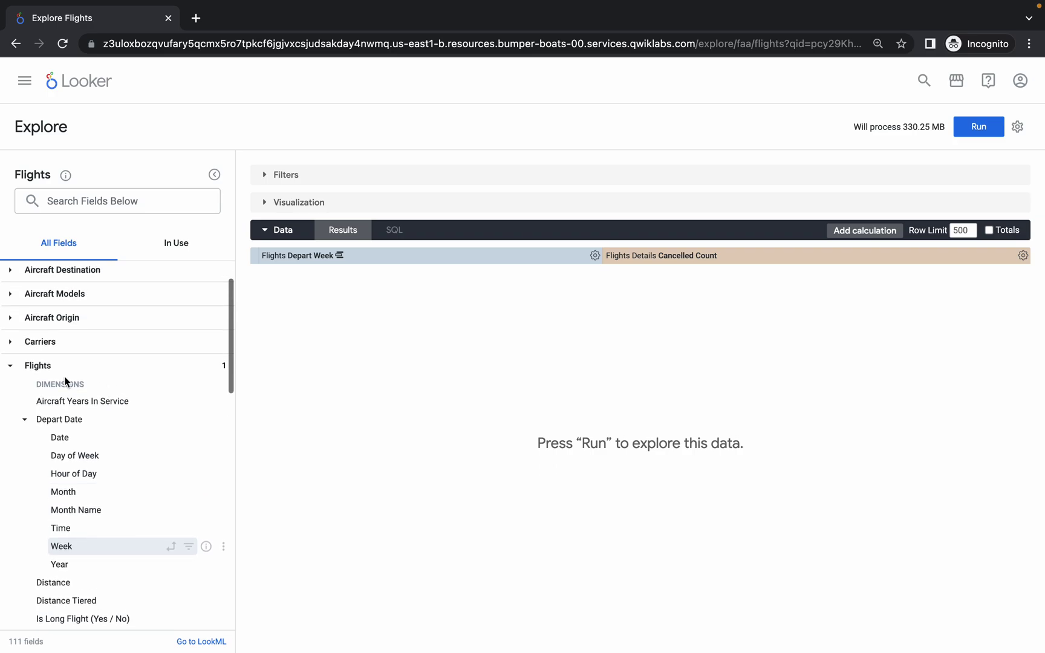
scroll(106, 391, "down", 1)
scroll(121, 405, "down", 2)
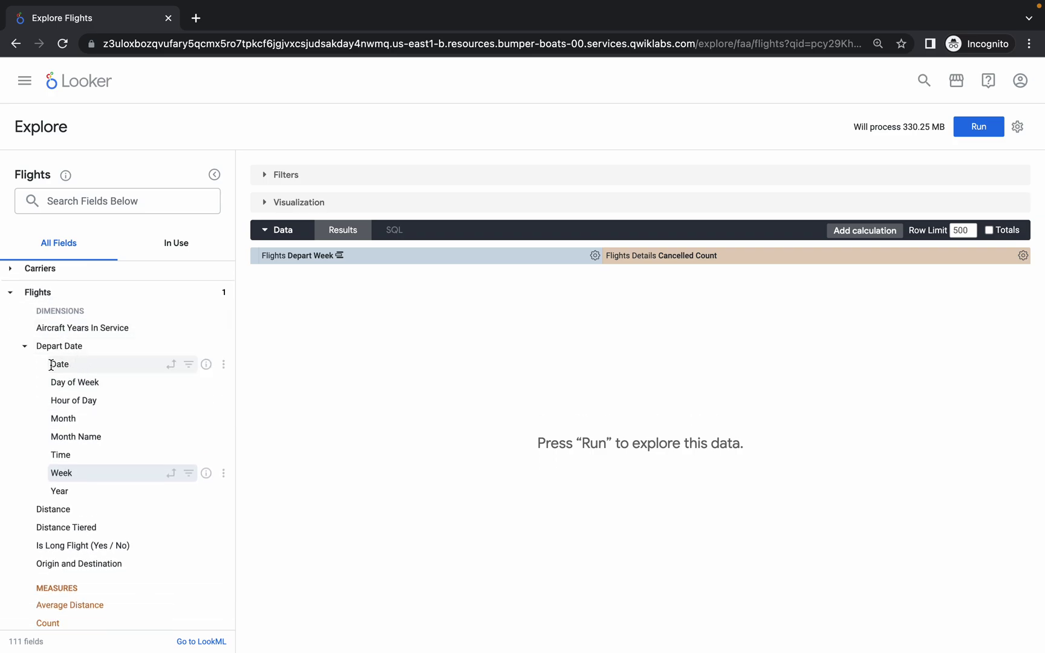
Add a filter on the Flights Depart Date field.
left_click(190, 366)
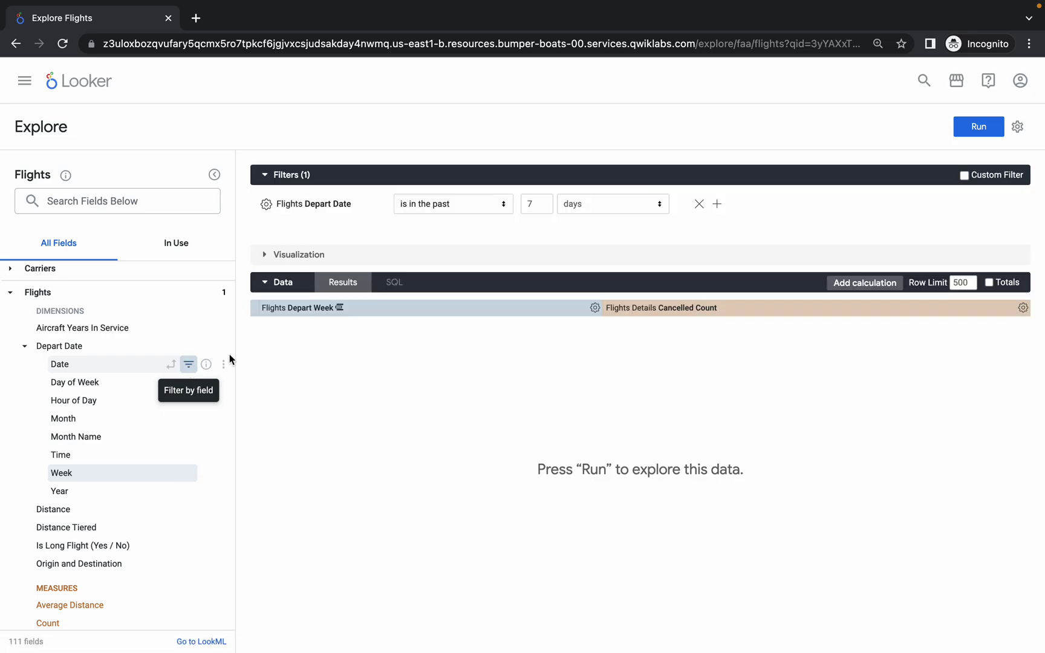
left_click_drag(302, 203, 366, 210)
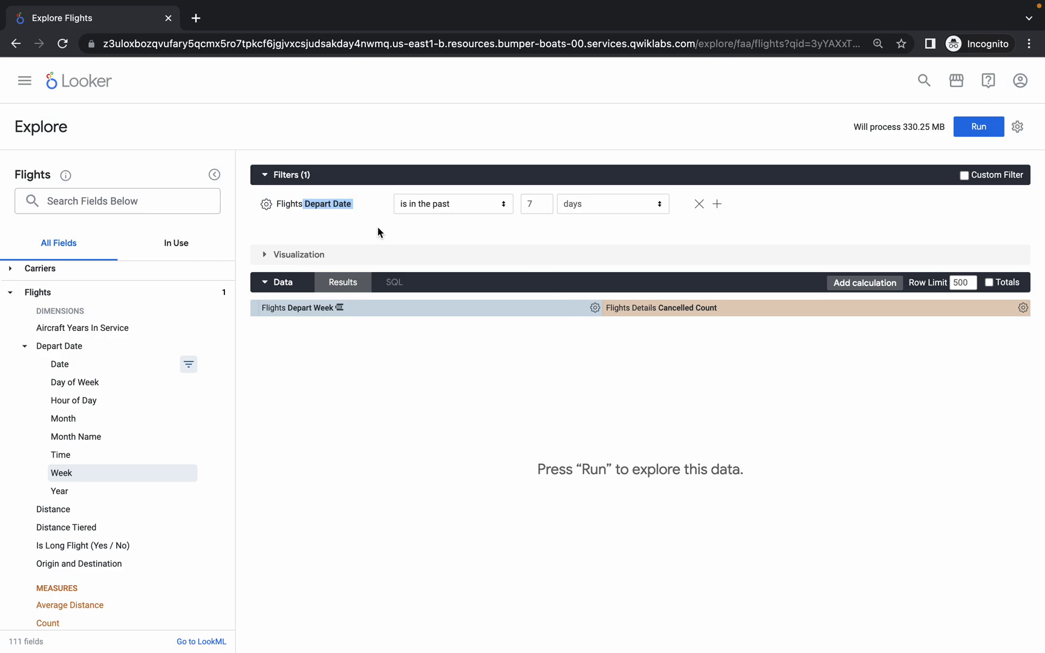
key("ctrl+Left")
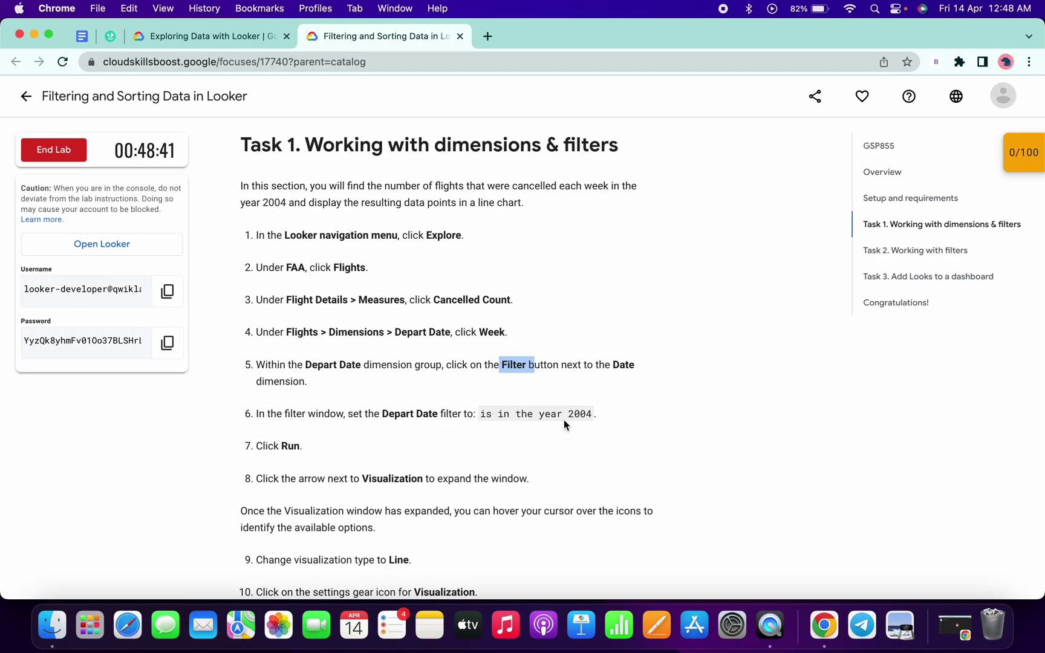
key("ctrl+Right")
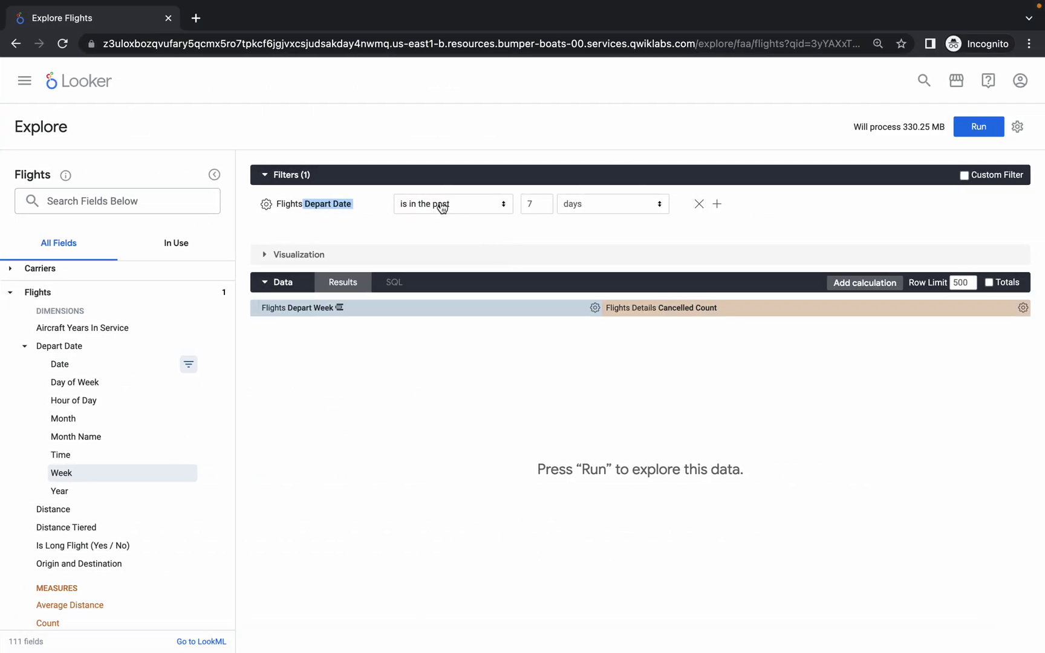
Set the Depart Date filter to 'is in the year' 2004.
left_click(442, 208)
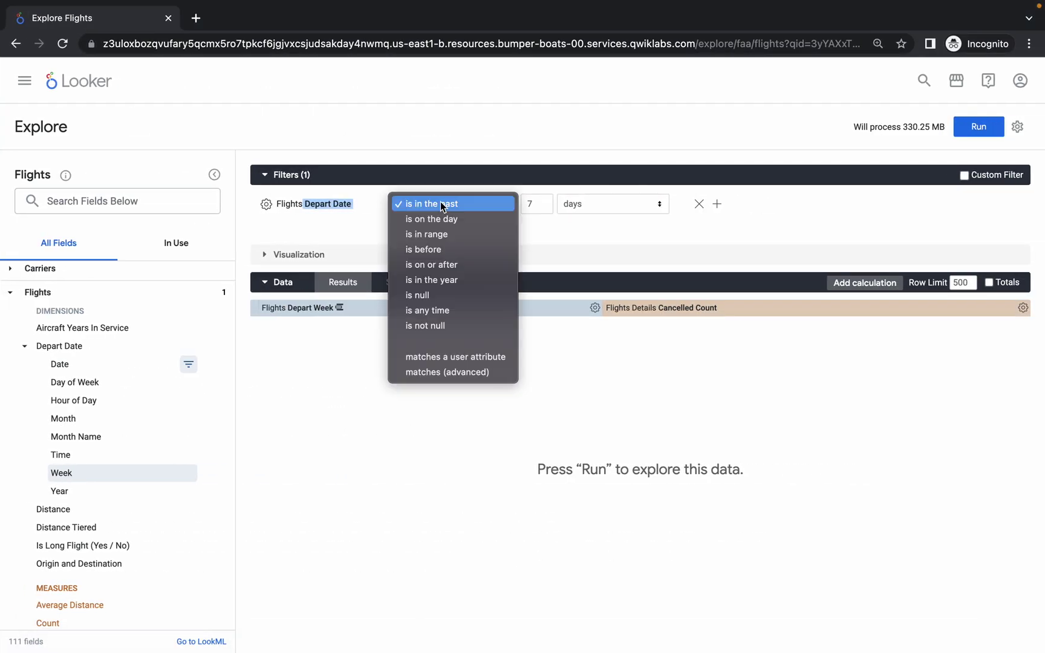
left_click(425, 281)
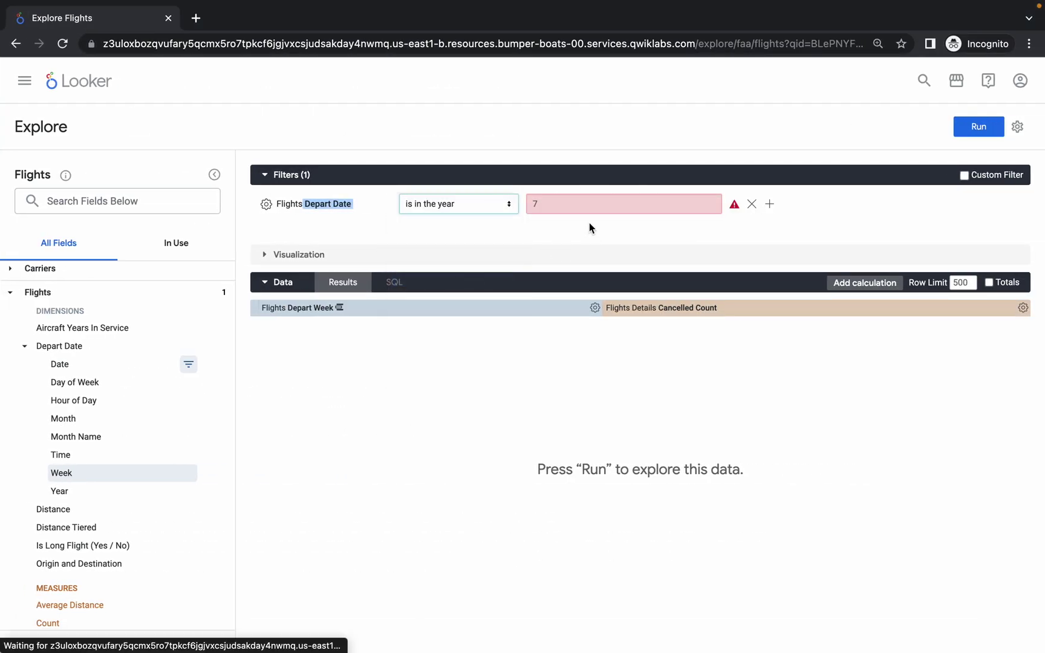
left_click(572, 205)
key("BackSpace")
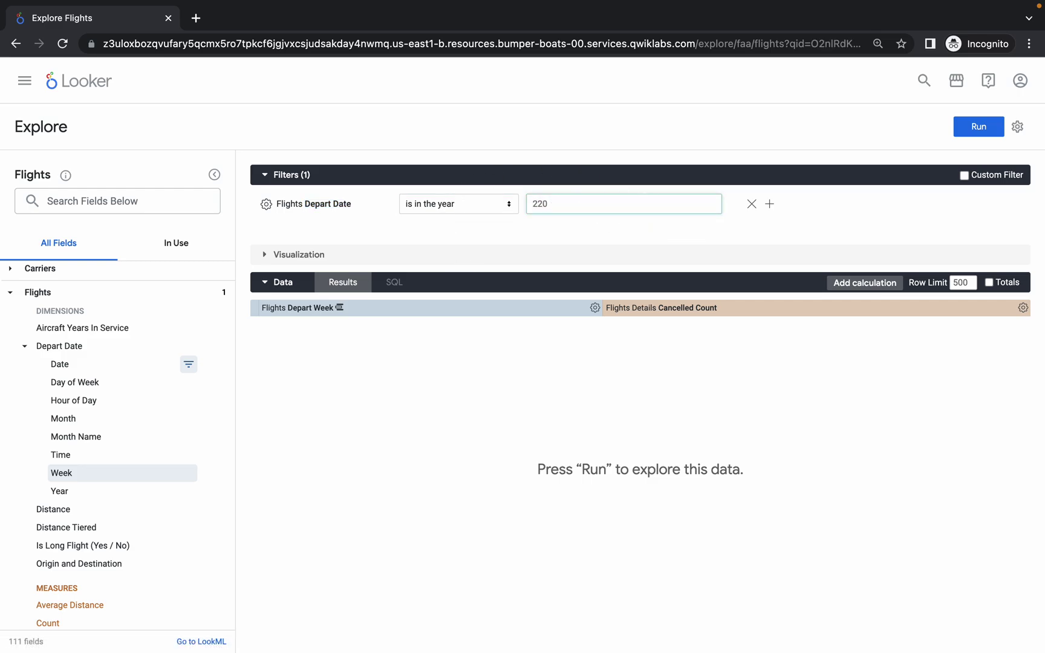
type("2004")
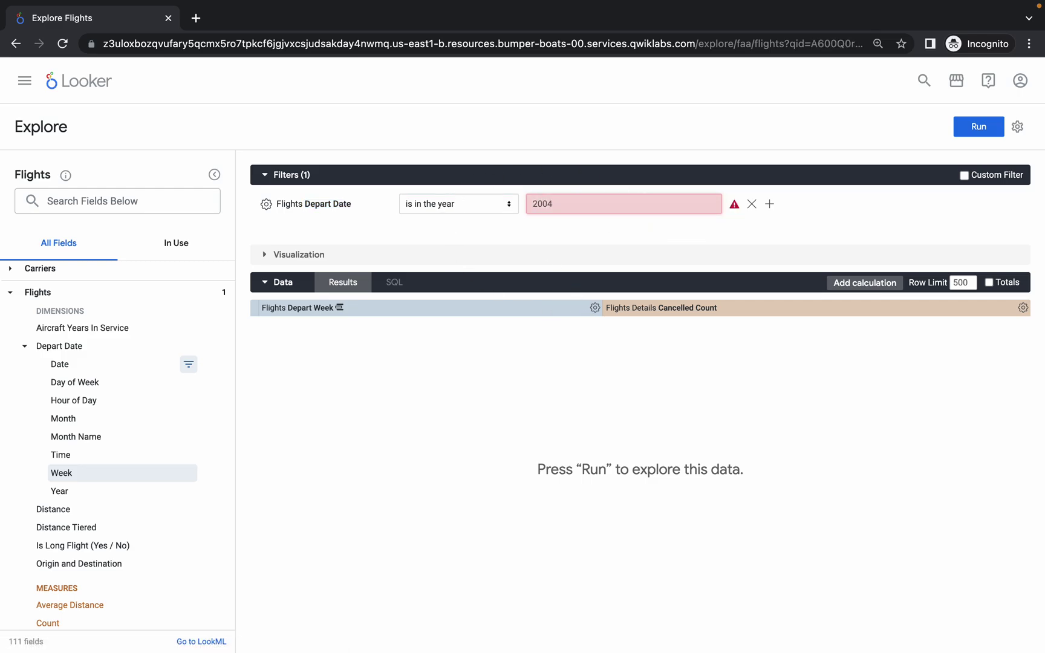
key("ctrl+Left")
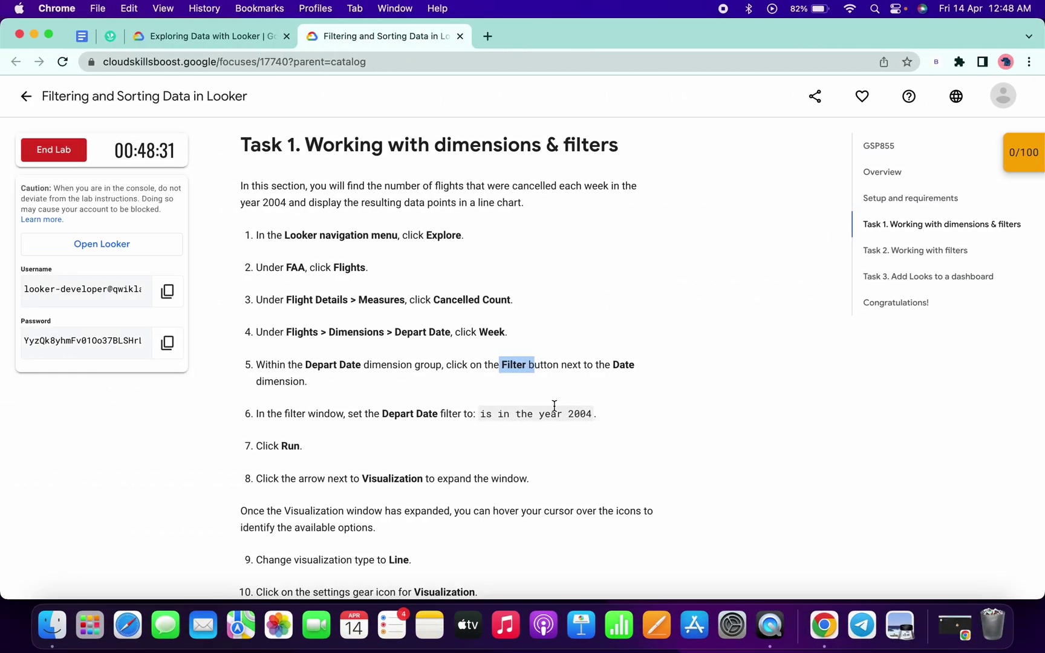
key("ctrl+Right")
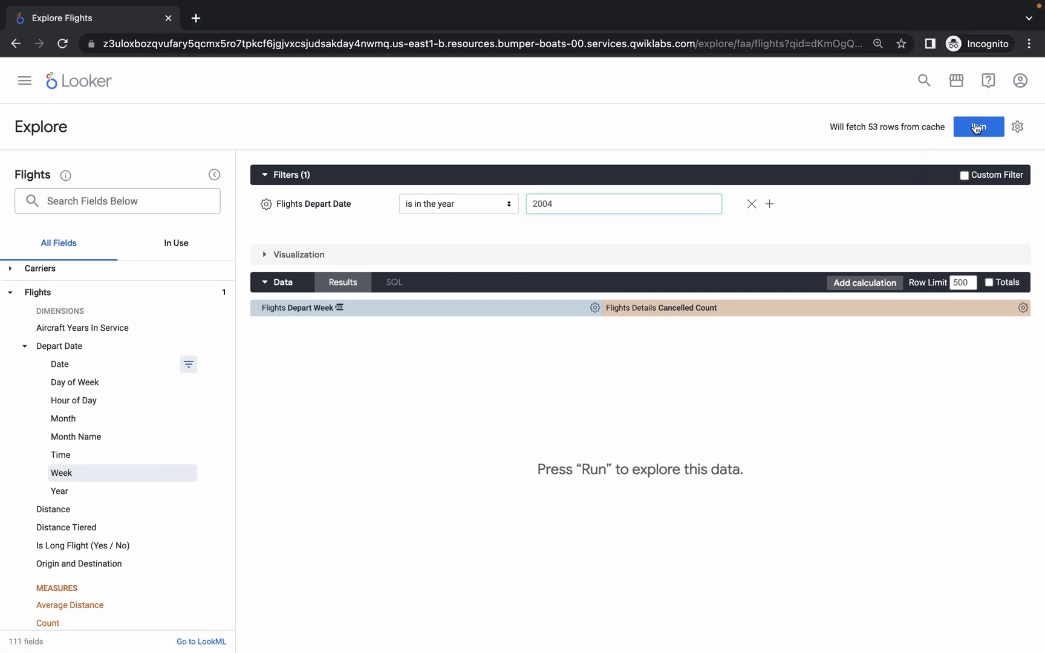
Run the 2004 query and show the weekly cancelled counts as a line chart.
left_click(976, 128)
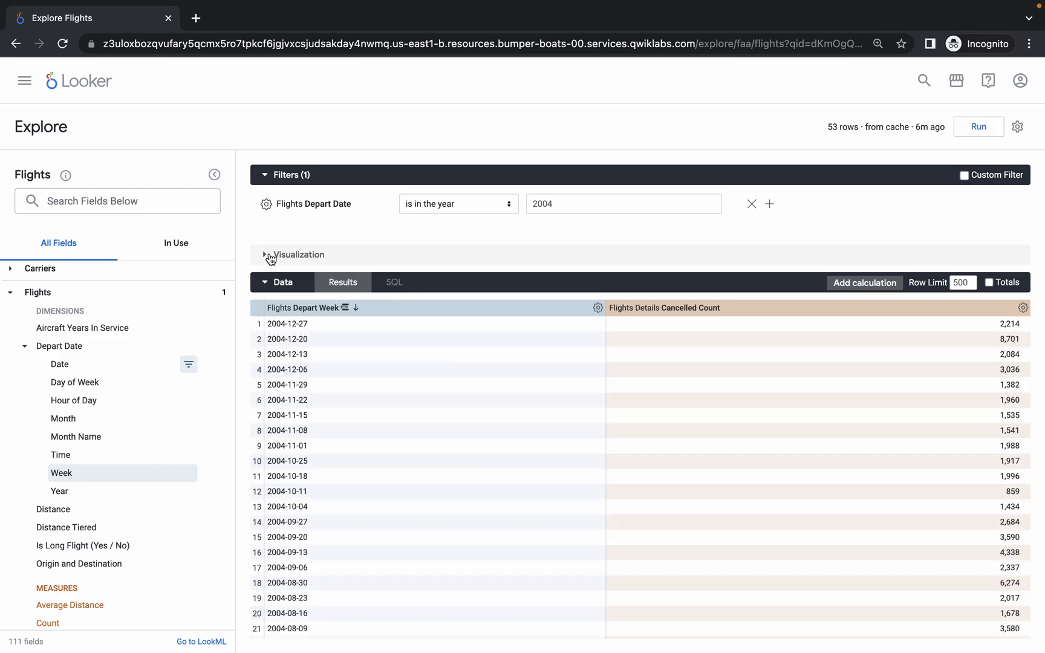
left_click(268, 257)
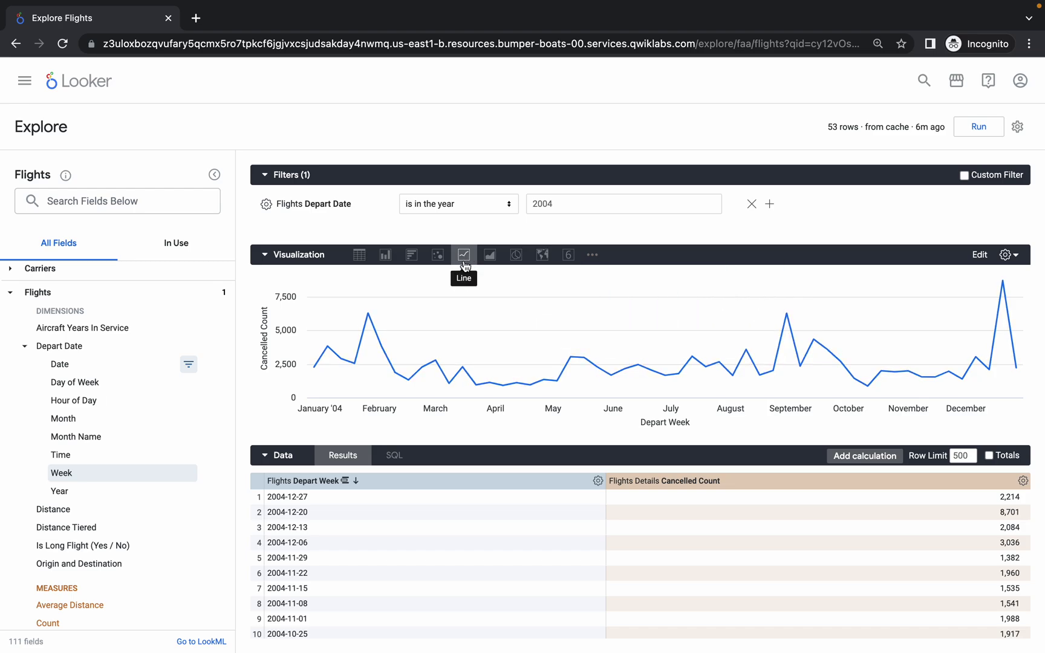
key("ctrl+Left")
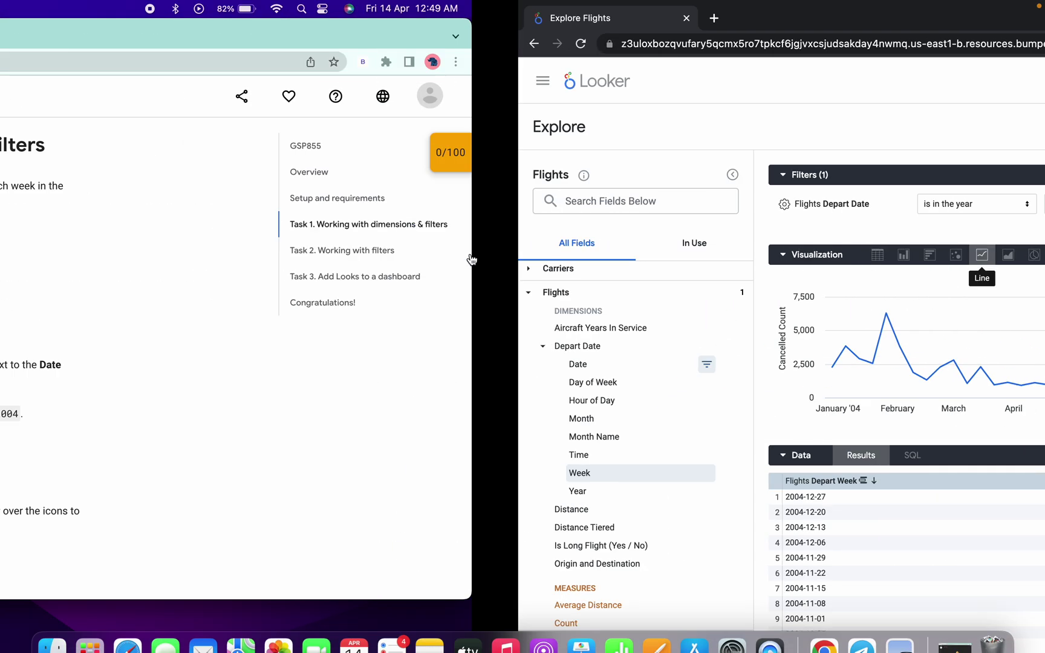
key("ctrl+Right")
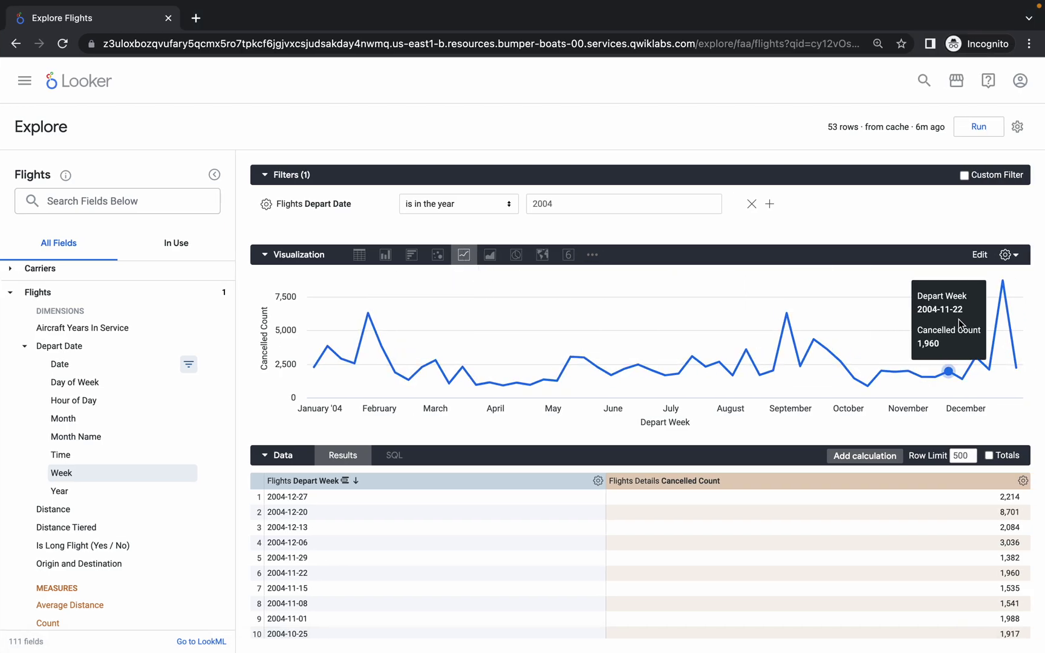
Set the chart series point style to Outline.
left_click(980, 256)
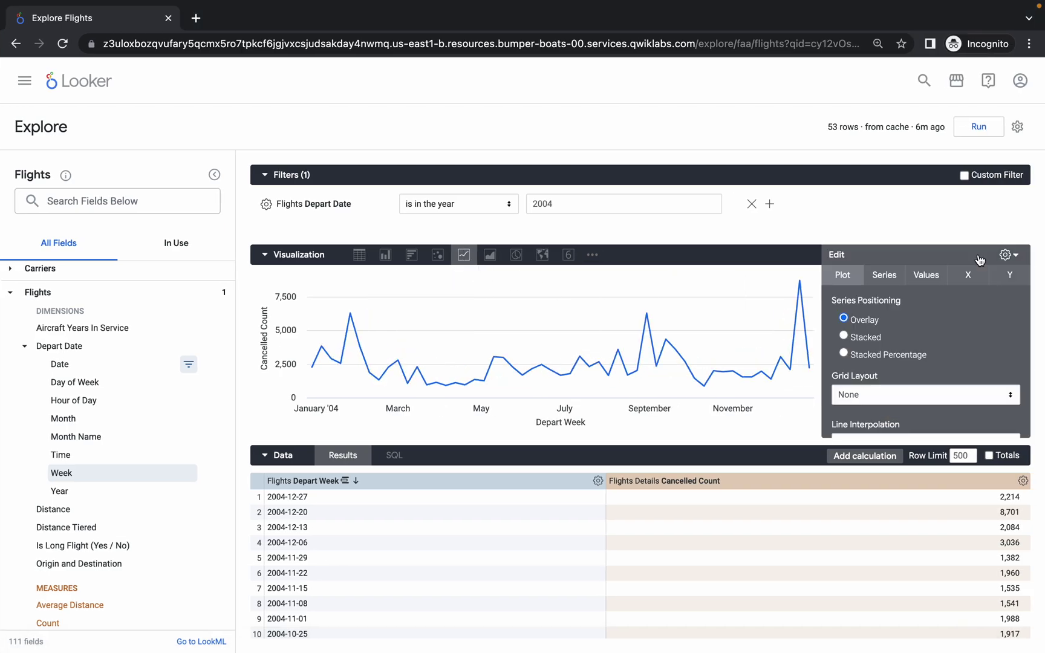
left_click(884, 276)
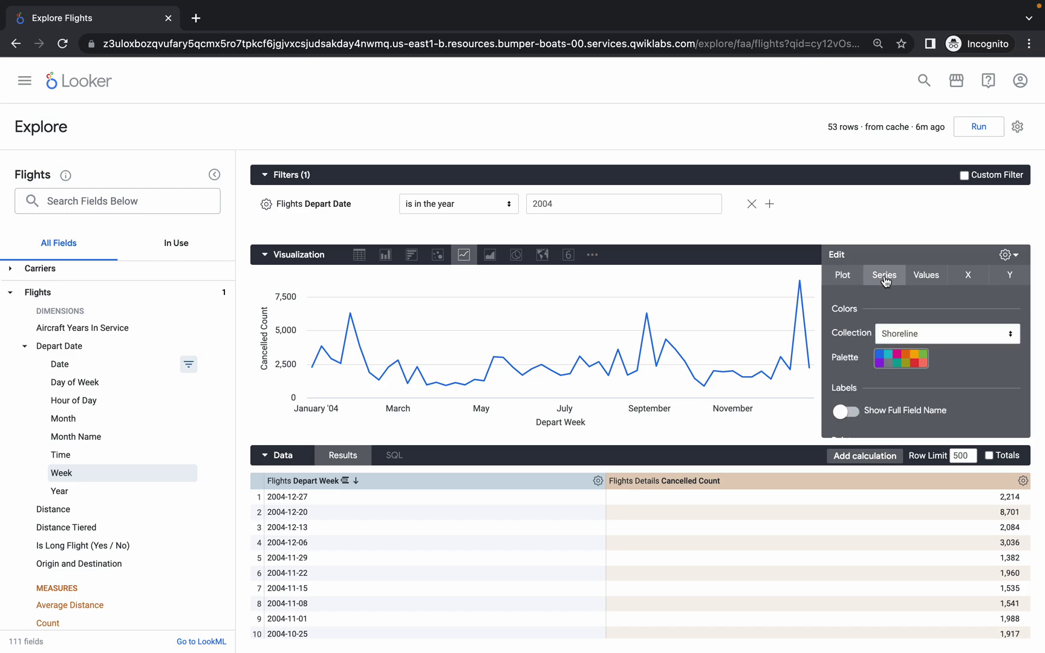
scroll(867, 364, "down", 5)
scroll(868, 369, "up", 1)
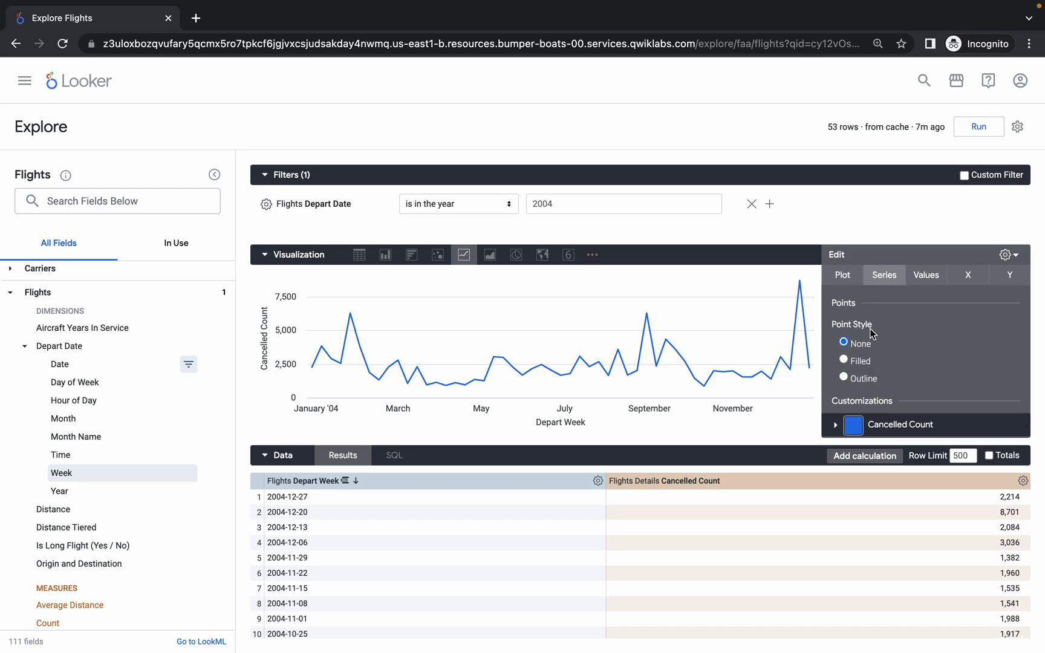
left_click(847, 379)
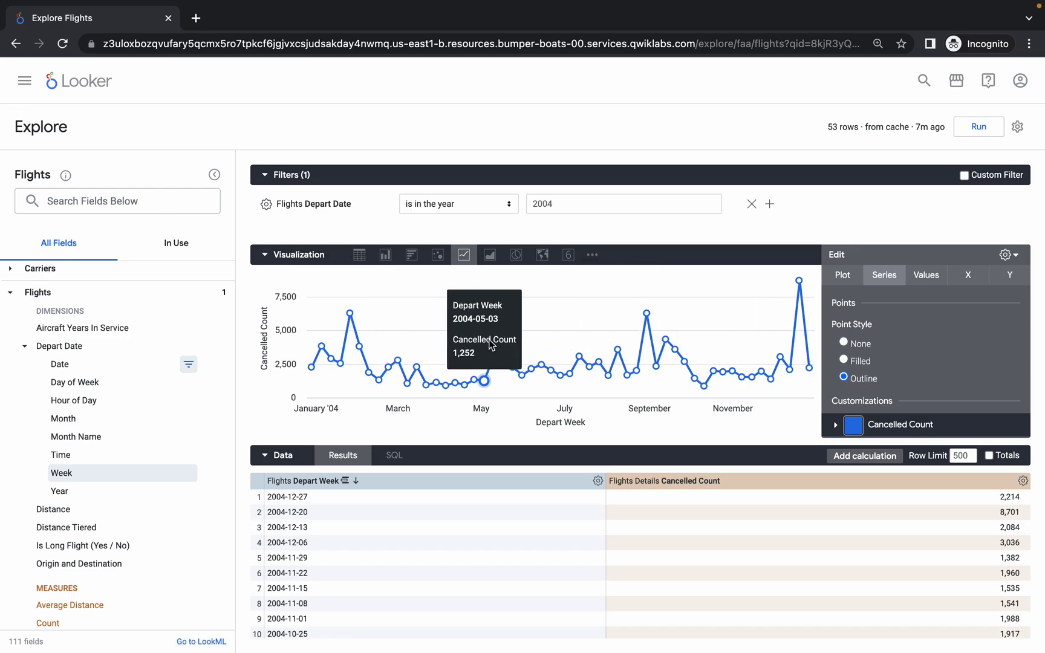
Add an average Y-axis reference line at 2,410.51 and close the chart settings.
left_click(1011, 277)
scroll(937, 351, "down", 5)
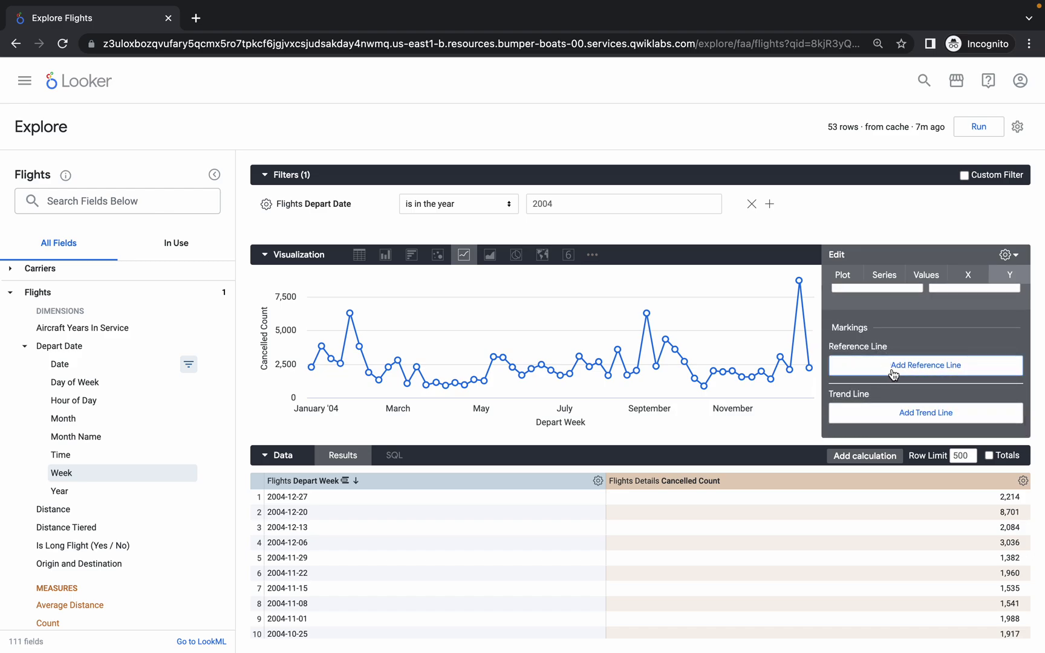
left_click(938, 372)
scroll(938, 371, "down", 2)
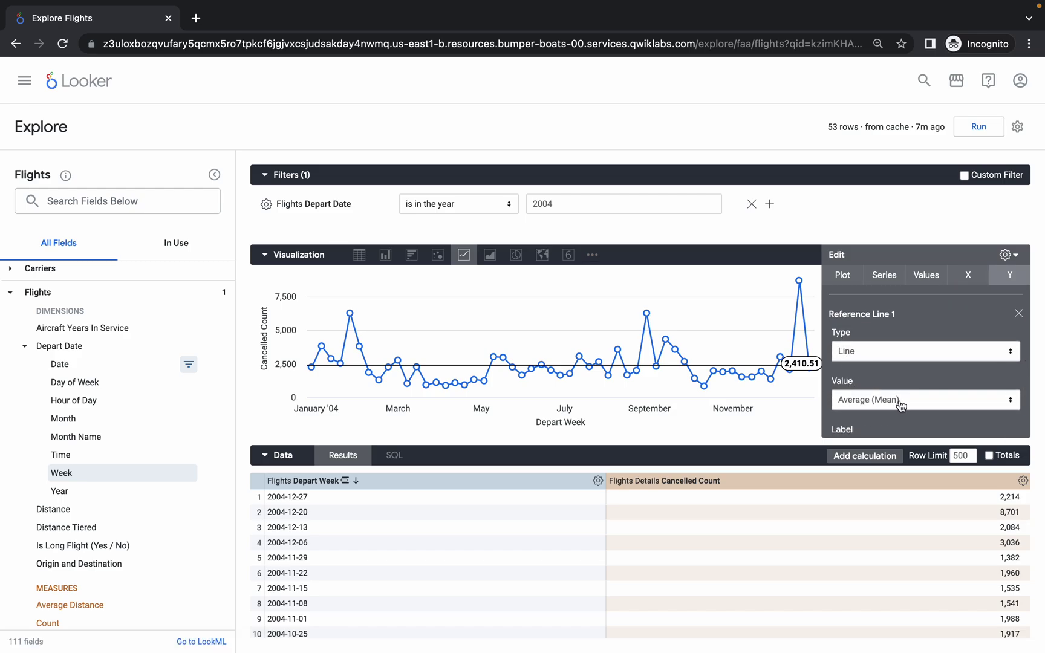
left_click(1009, 256)
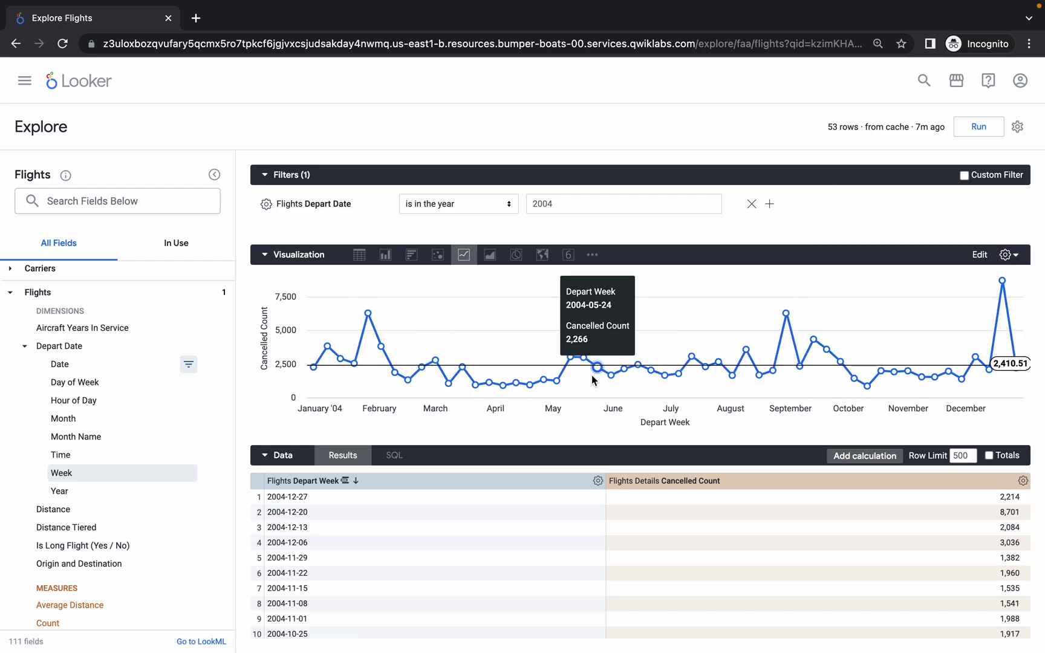
left_click(1018, 133)
Save the chart as a Look titled 'Cancelled Flight Count by Week in 2004'.
mouse_move(914, 173)
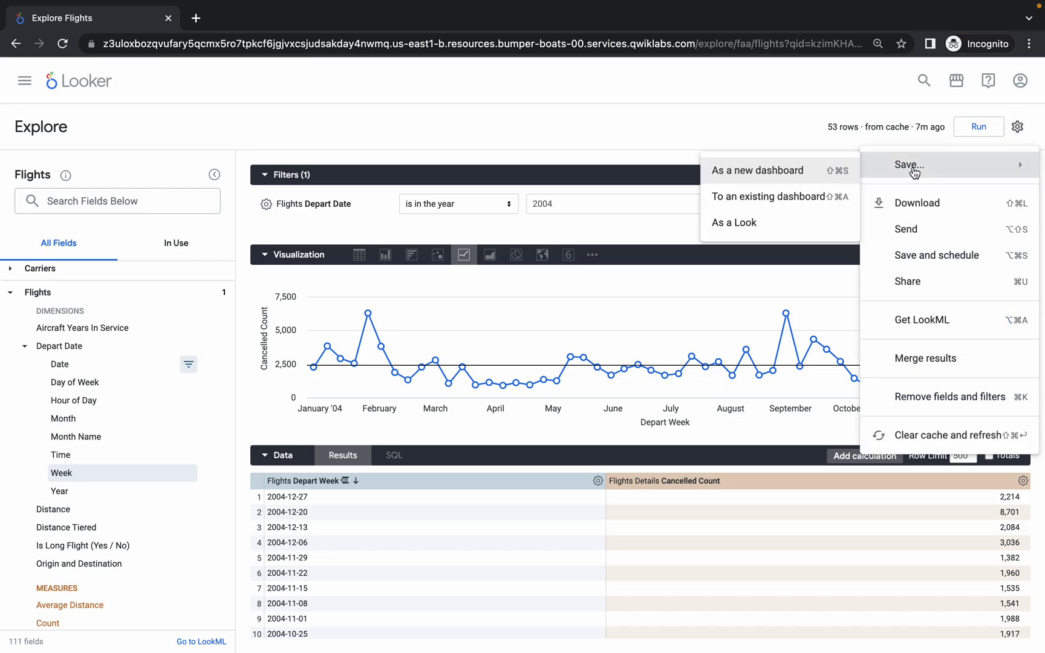
left_click(750, 227)
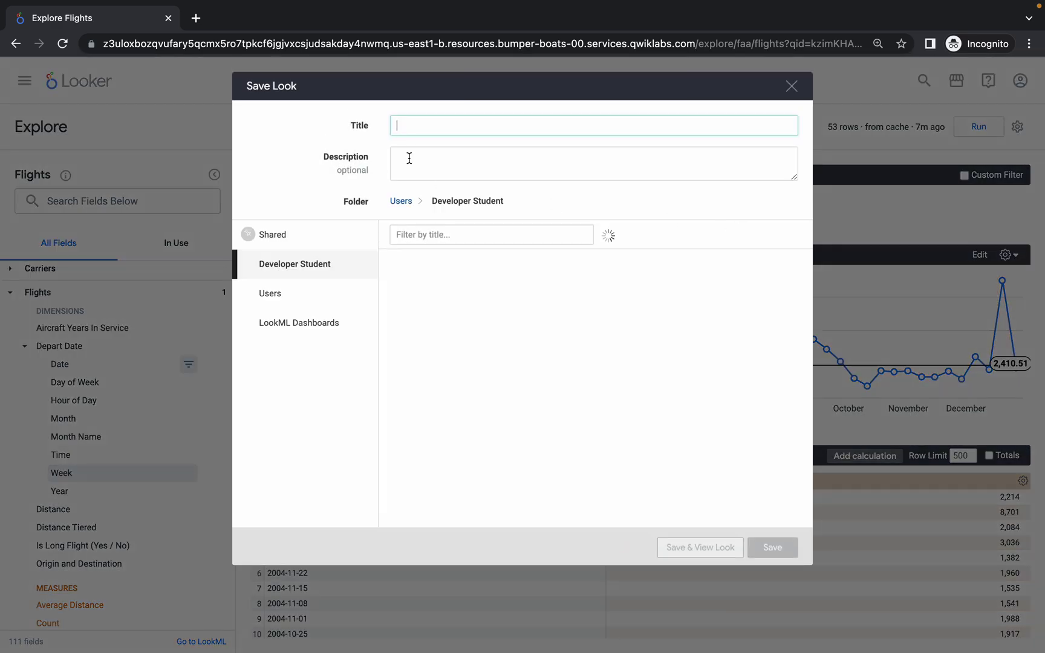
scroll(460, 418, "down", 10)
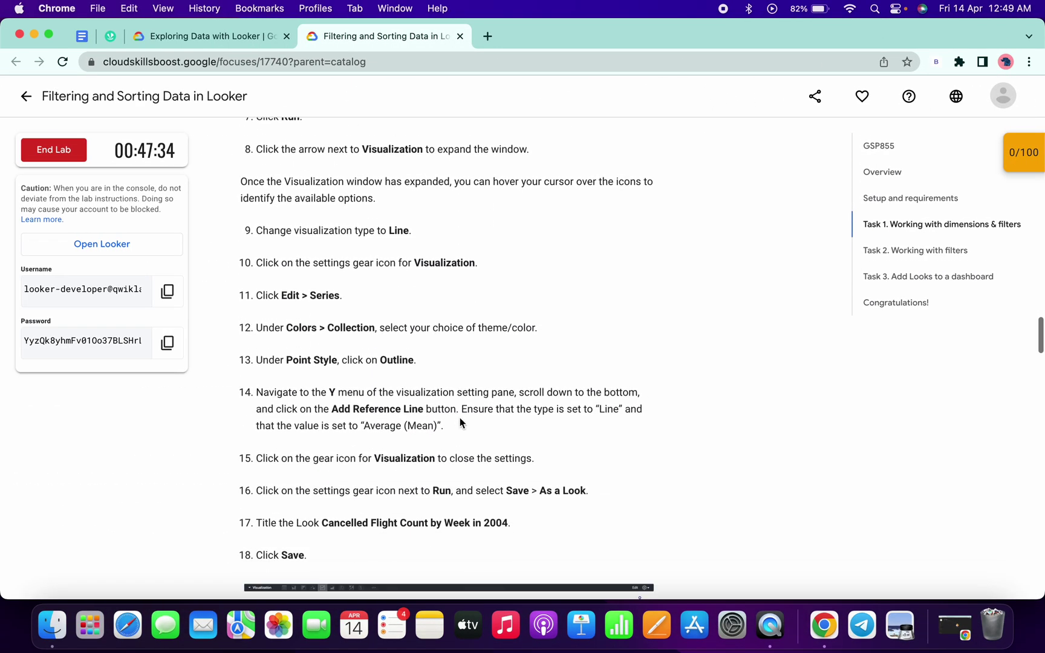
scroll(362, 427, "down", 3)
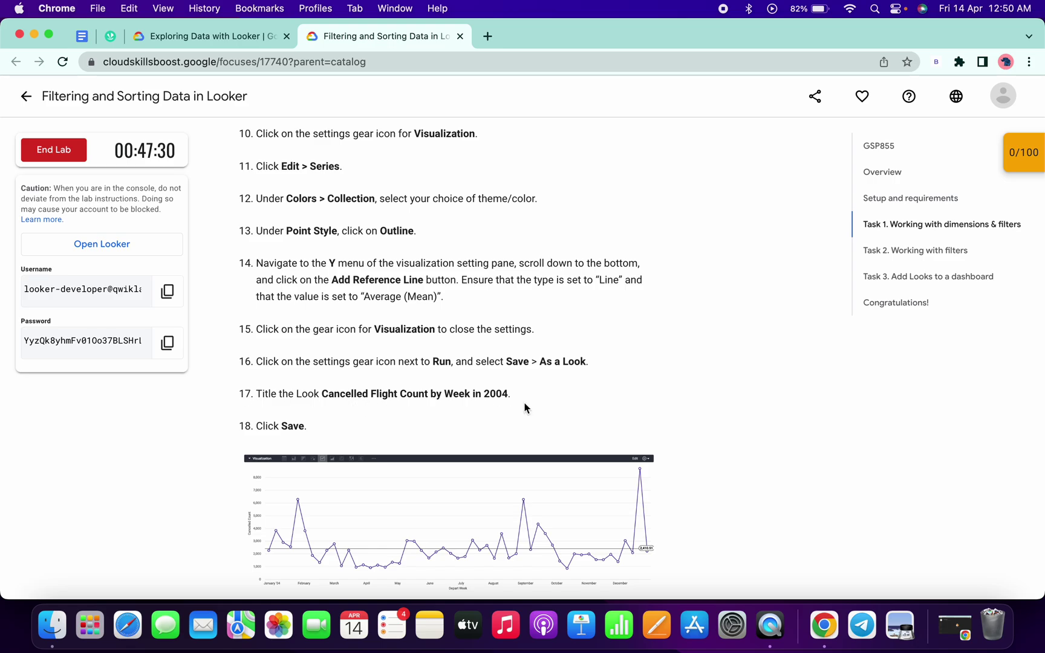
left_click_drag(323, 394, 508, 395)
key("super+c")
scroll(544, 411, "up", 5)
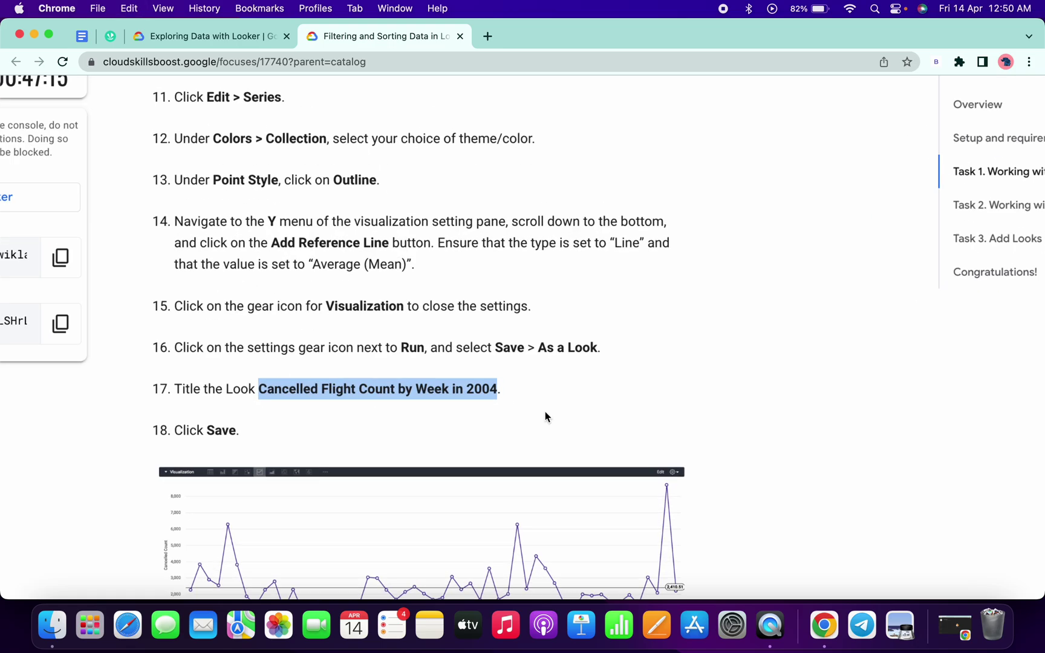
scroll(483, 382, "down", 5)
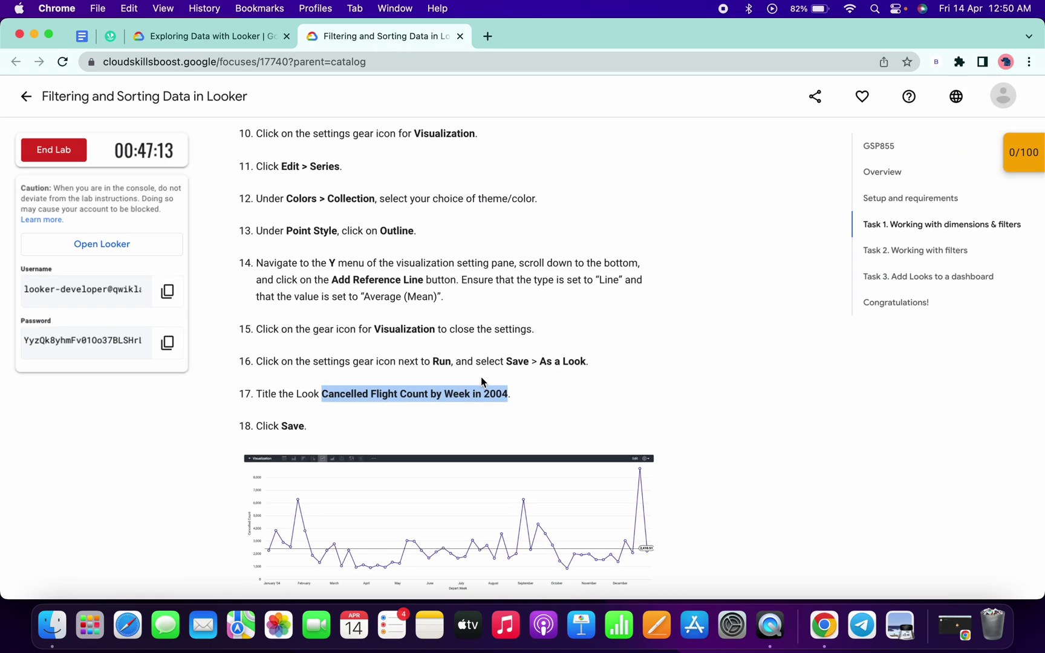
key("ctrl+Right")
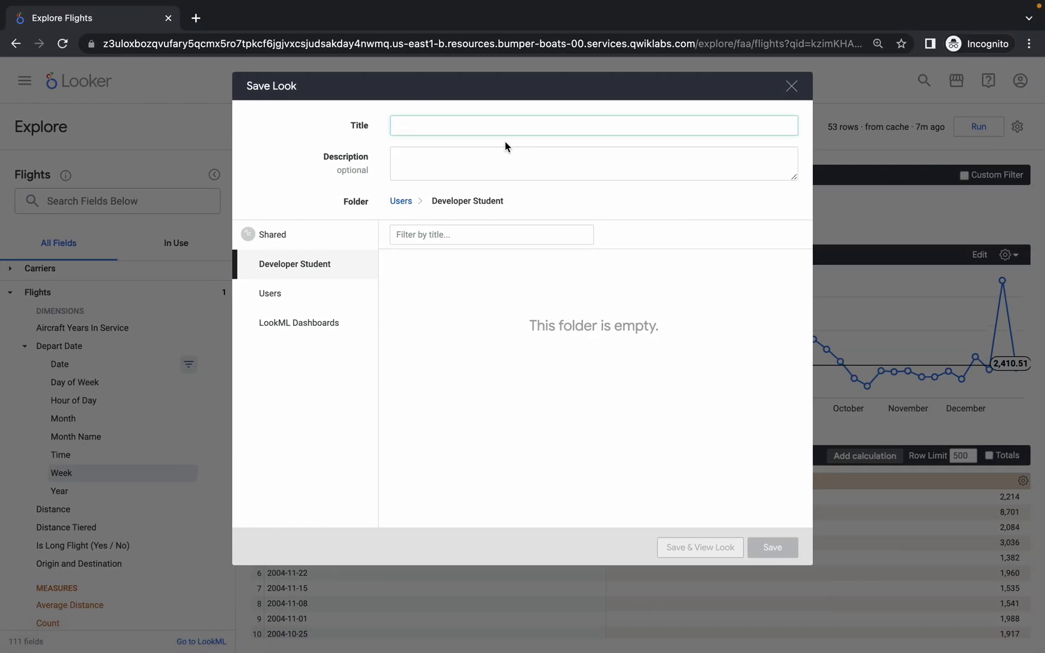
key("super+v")
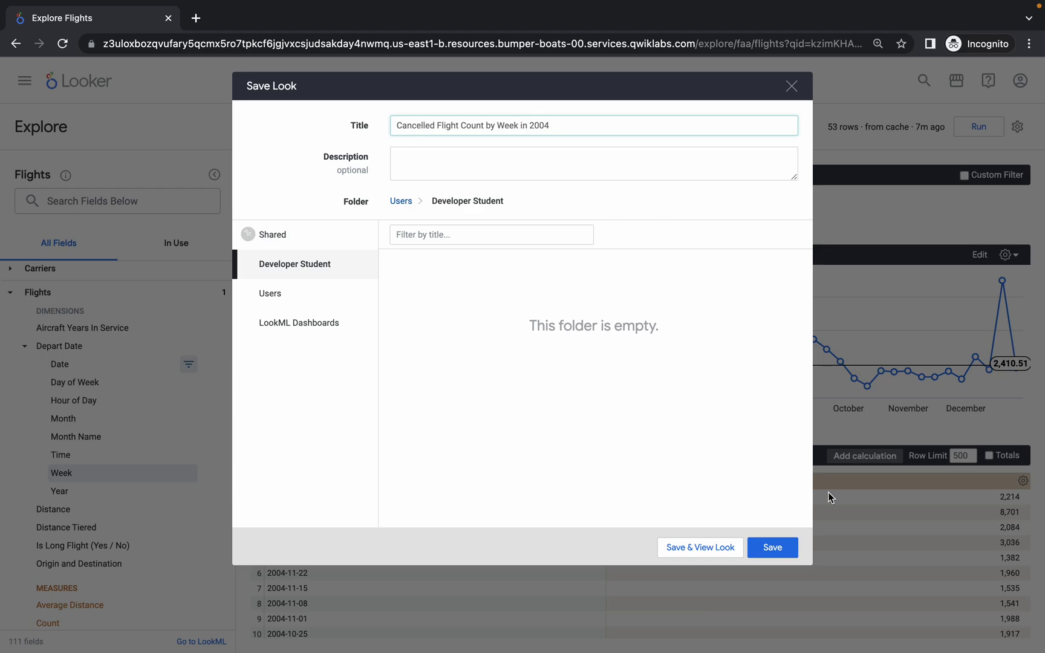
left_click(779, 547)
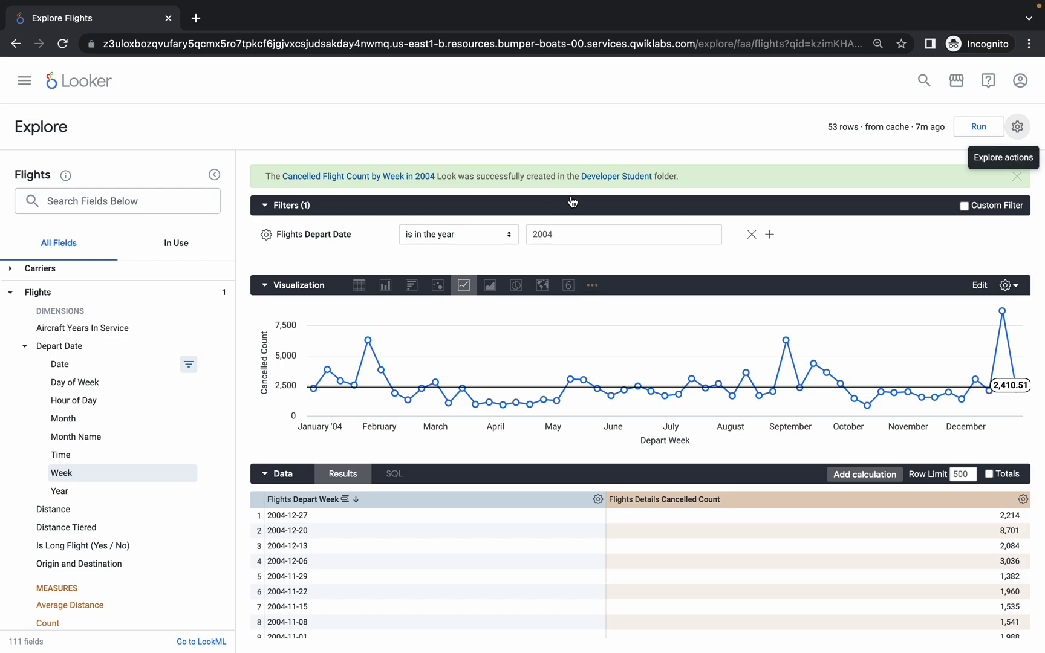
key("ctrl+Left")
Run Check my progress for Create your first Look, then return to the Looker window.
scroll(452, 361, "down", 5)
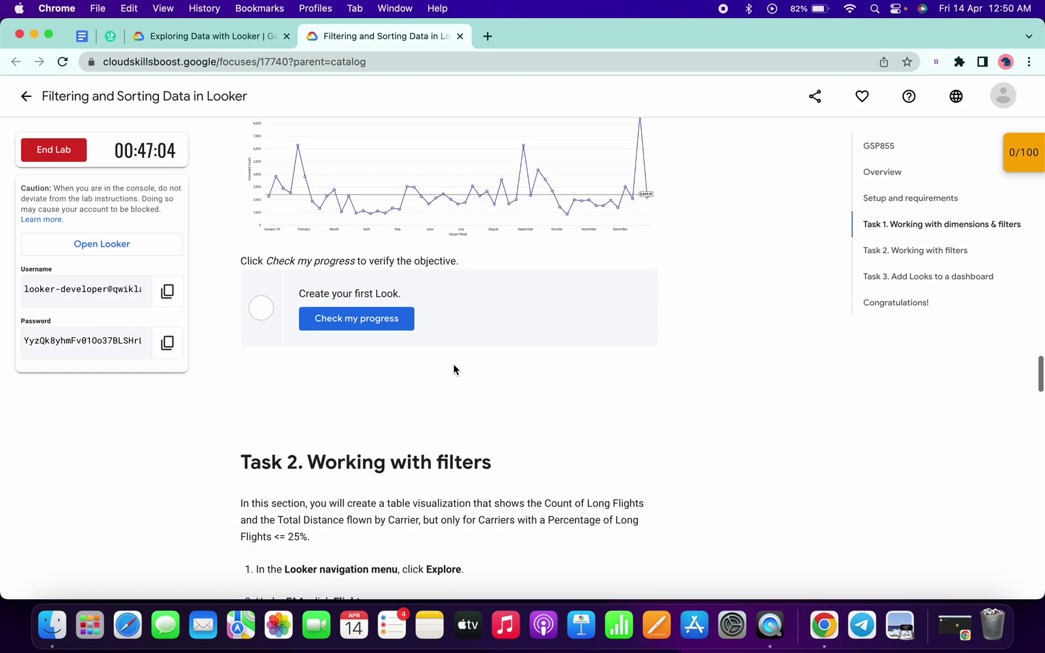
left_click(384, 325)
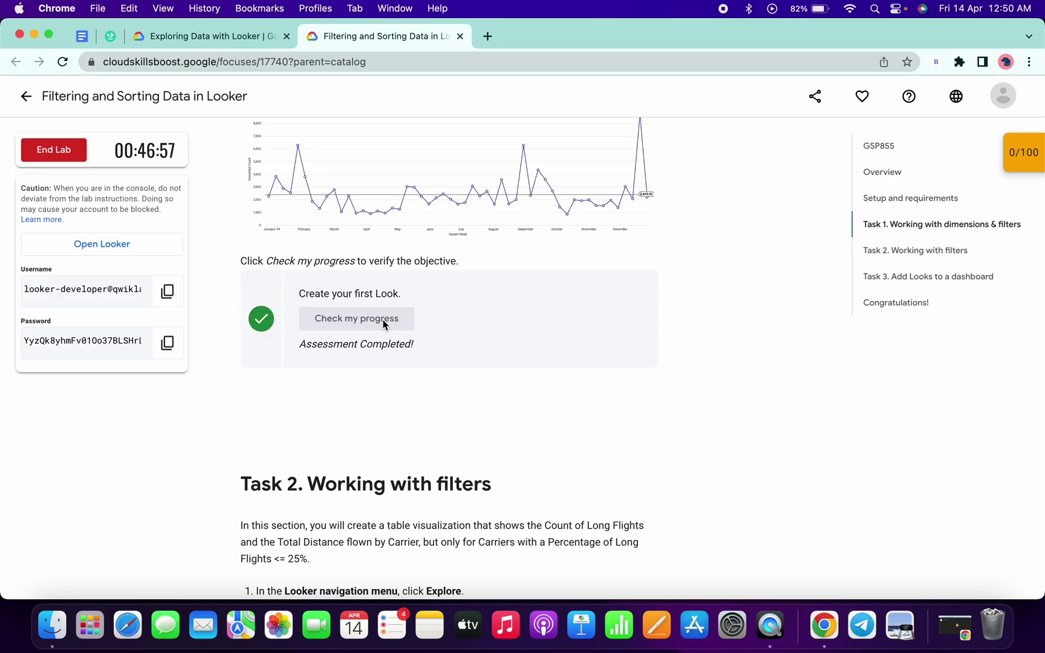
scroll(384, 325, "down", 5)
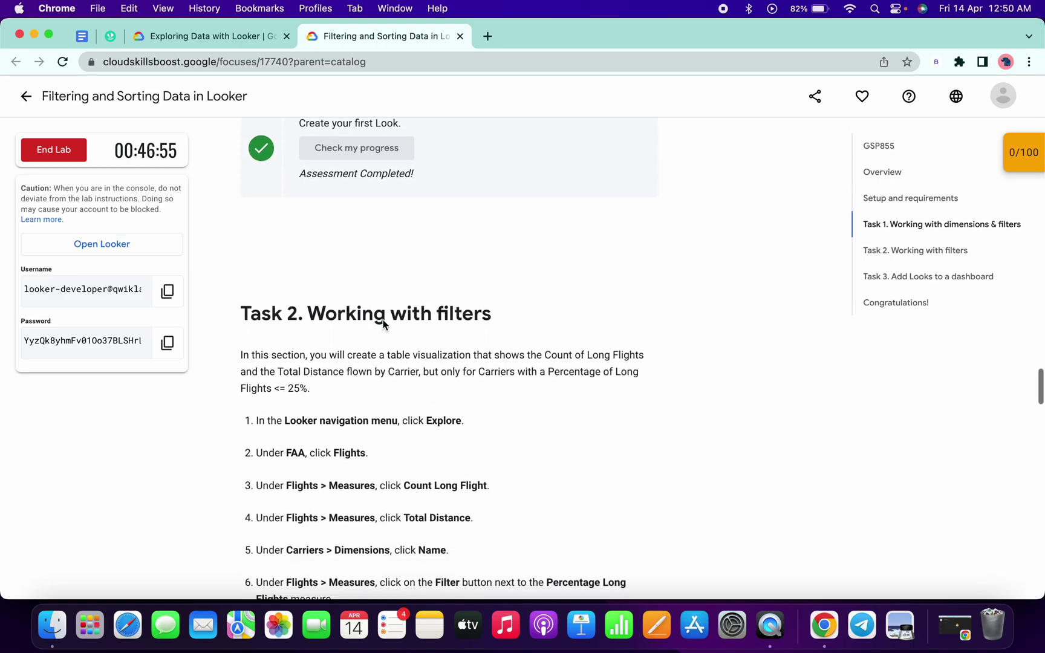
key("ctrl+Right")
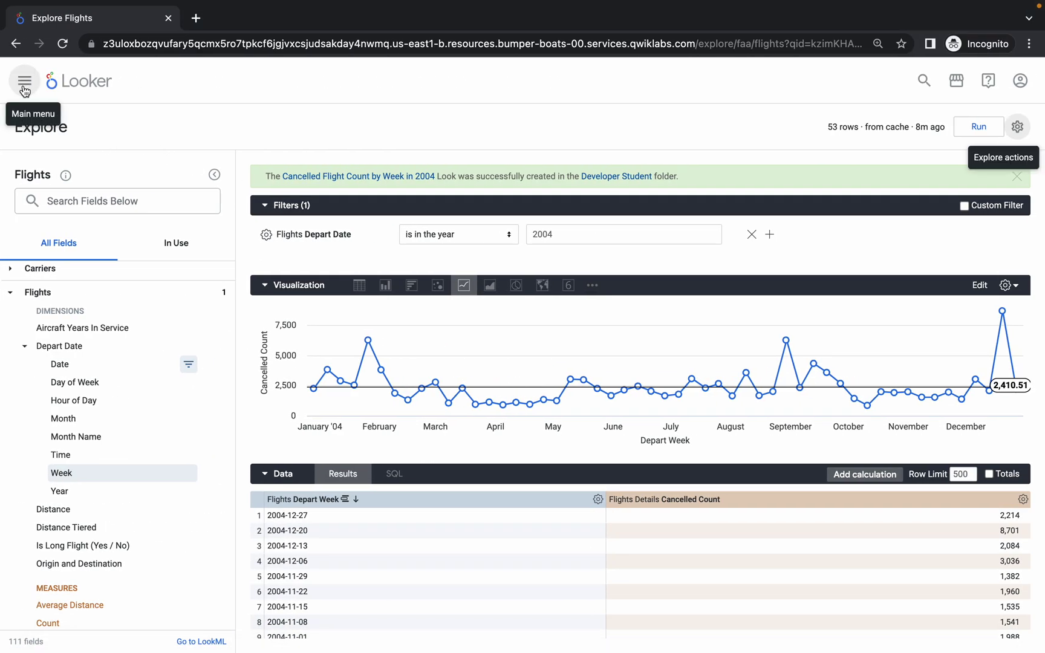
Open a new empty FAA Flights Explore and scroll the field picker to the Flights measures.
left_click(24, 85)
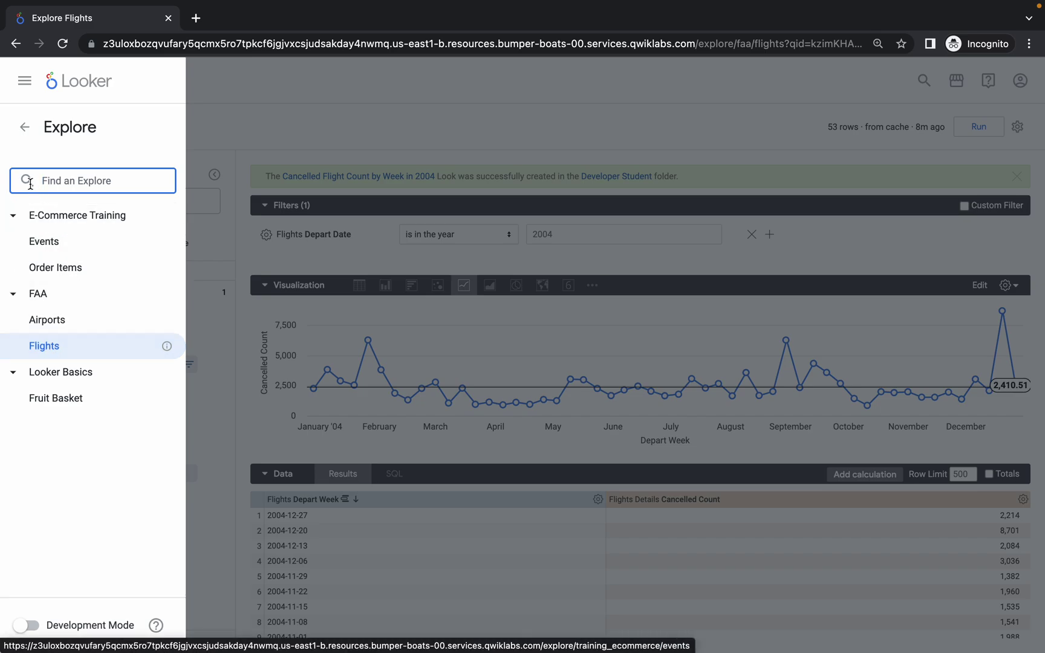
left_click(40, 346)
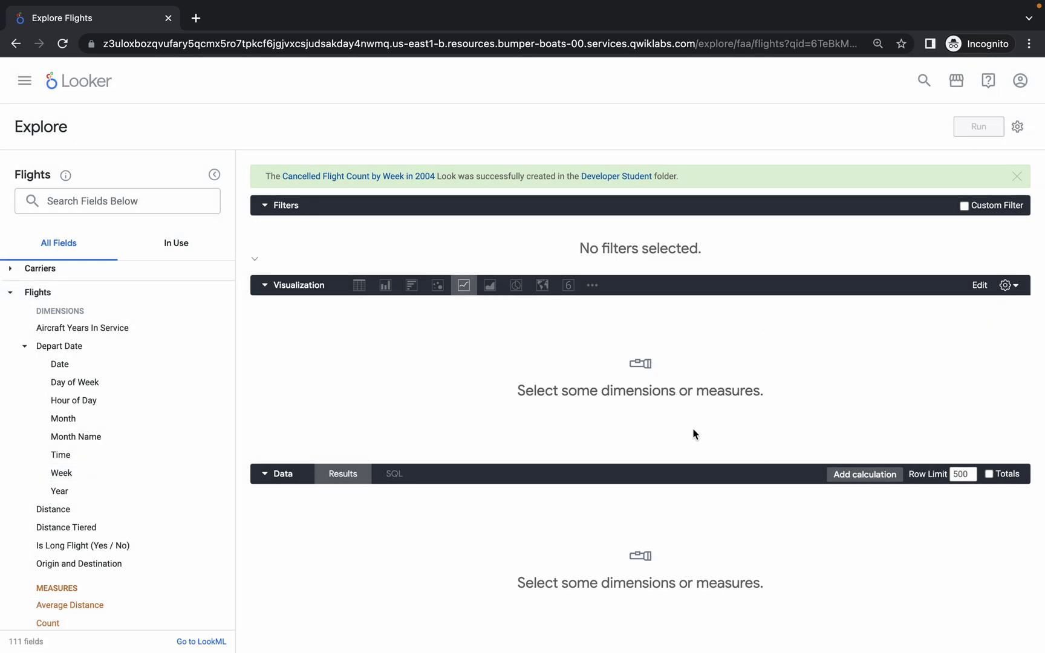
key("ctrl+Left")
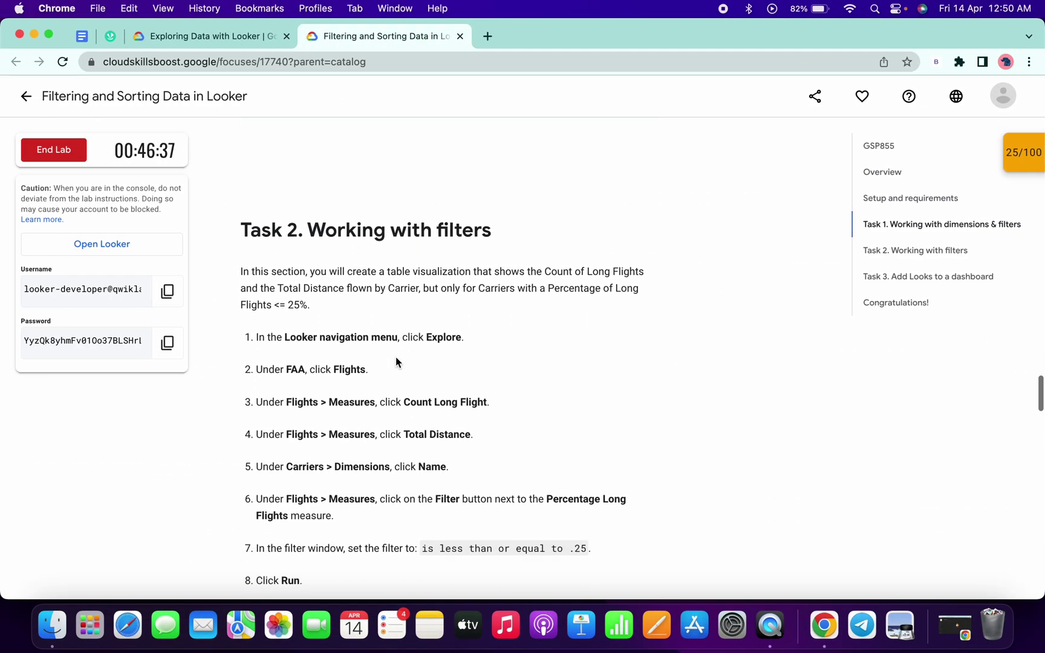
scroll(395, 357, "down", 3)
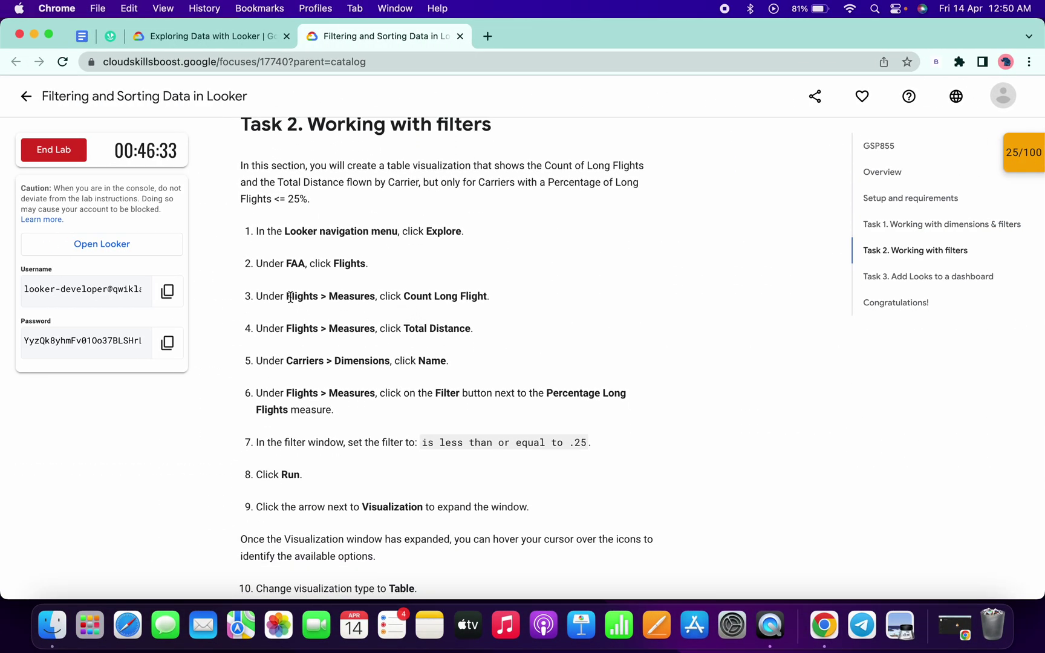
left_click_drag(285, 298, 365, 298)
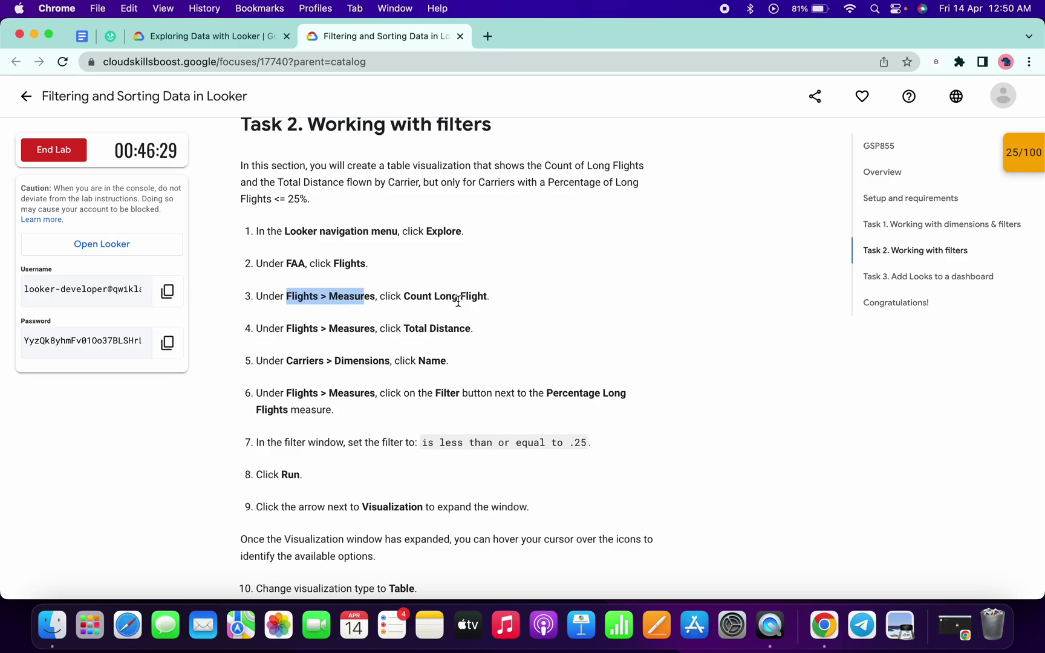
key("ctrl+Right")
scroll(39, 351, "up", 1)
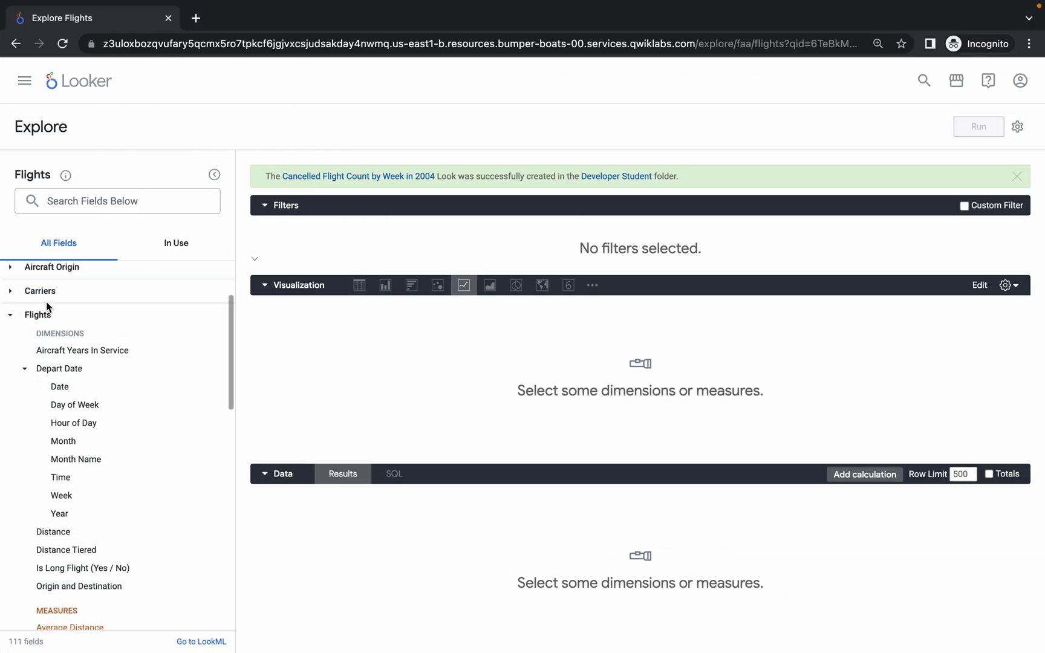
scroll(106, 368, "down", 3)
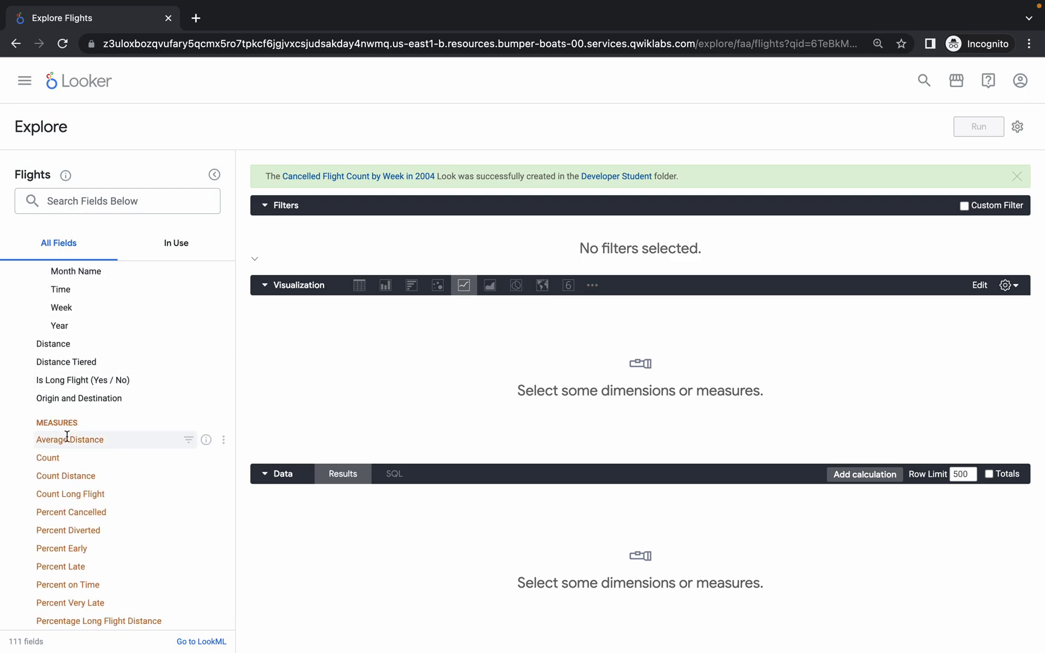
scroll(45, 422, "down", 1)
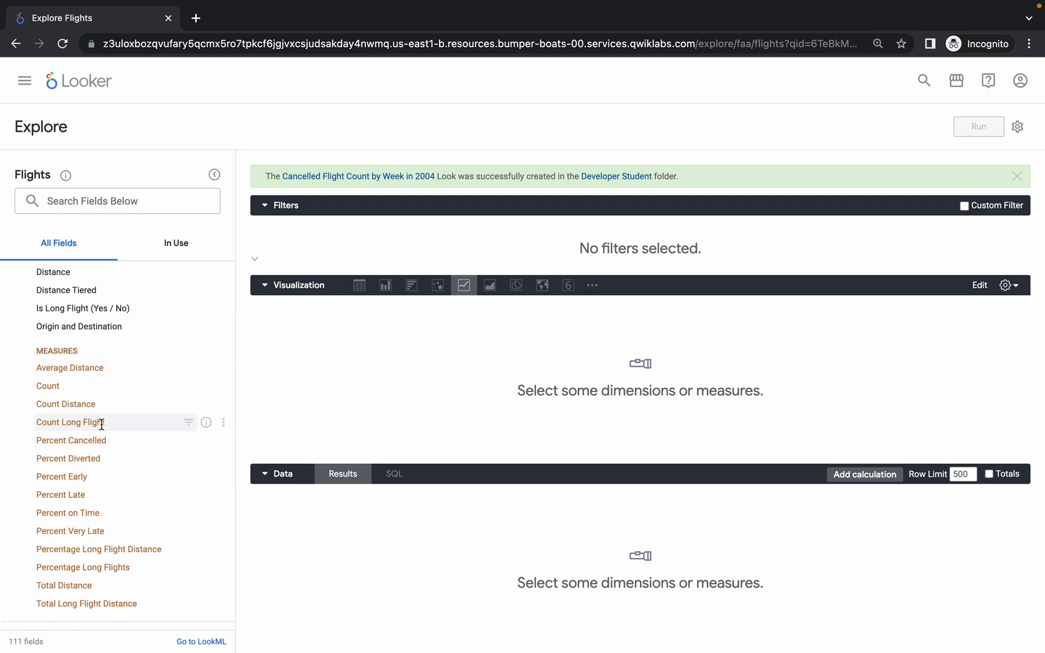
Add the Count Long Flight and Total Distance measures to the query.
left_click(60, 423)
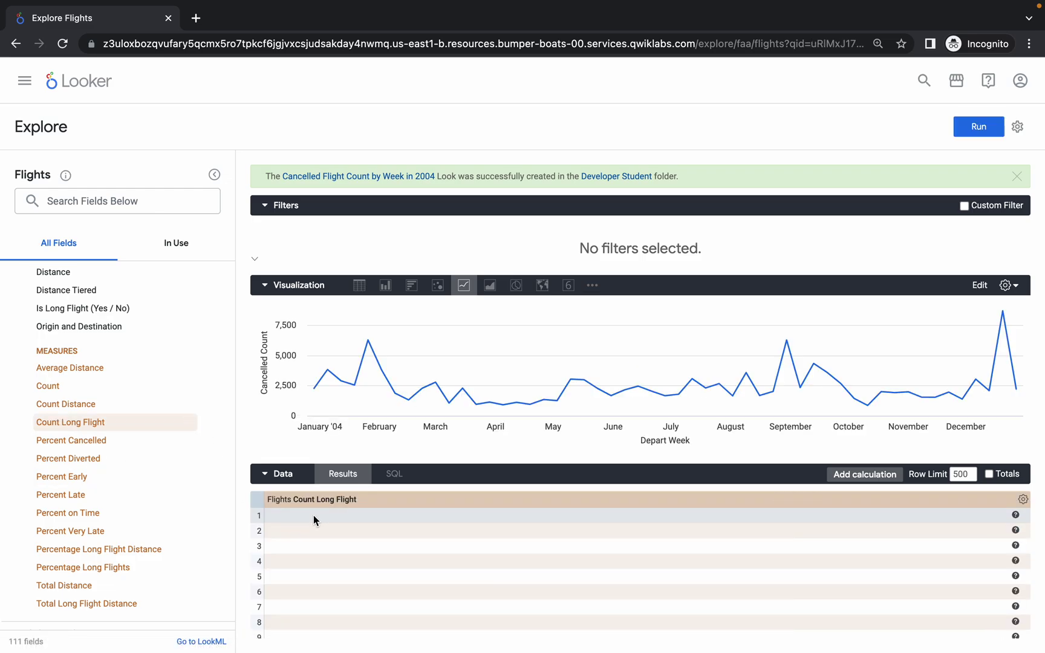
key("ctrl+Left")
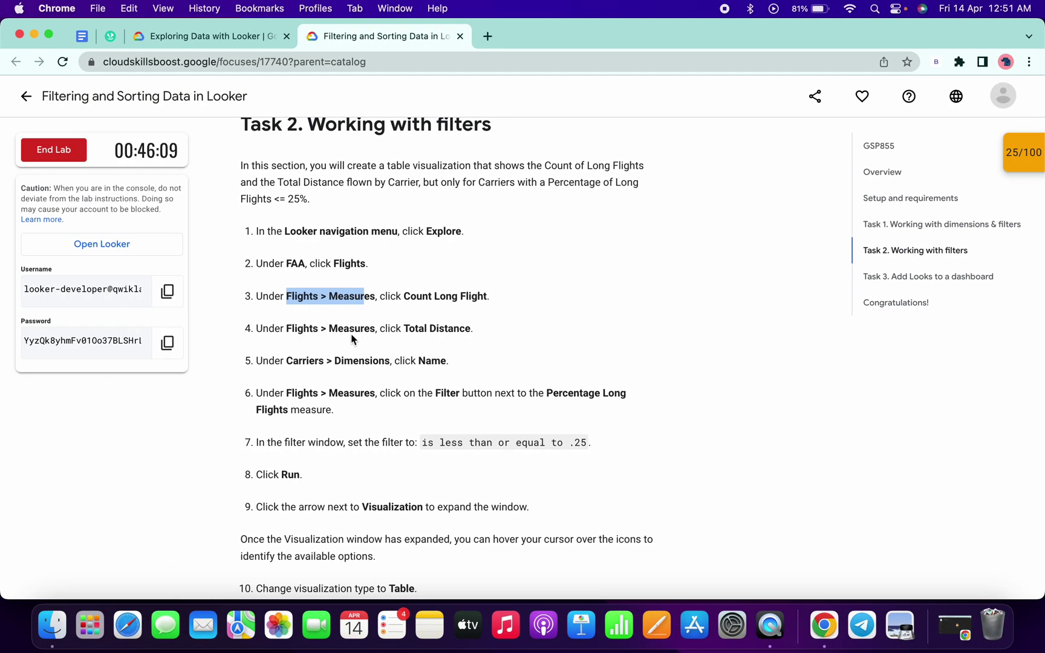
key("ctrl+Right")
scroll(170, 448, "down", 3)
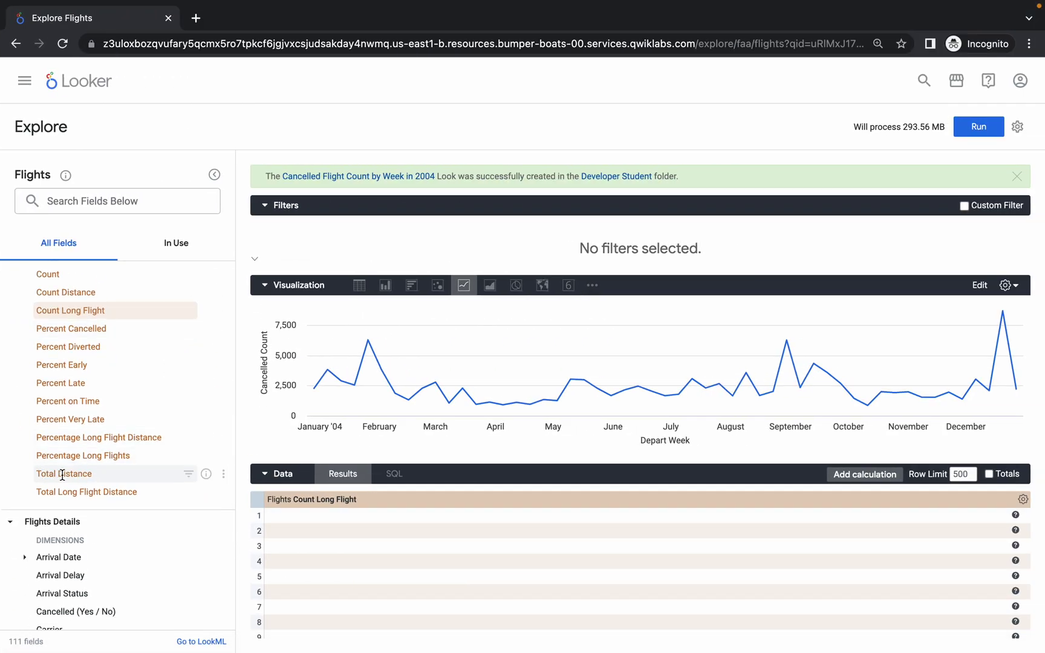
left_click(45, 475)
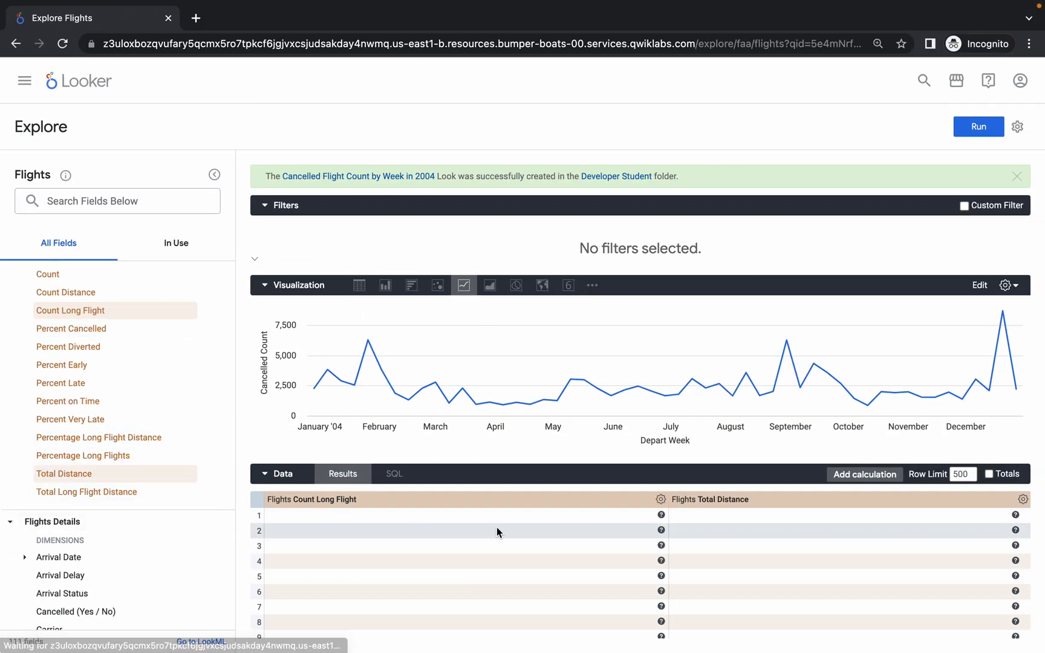
key("ctrl+Left")
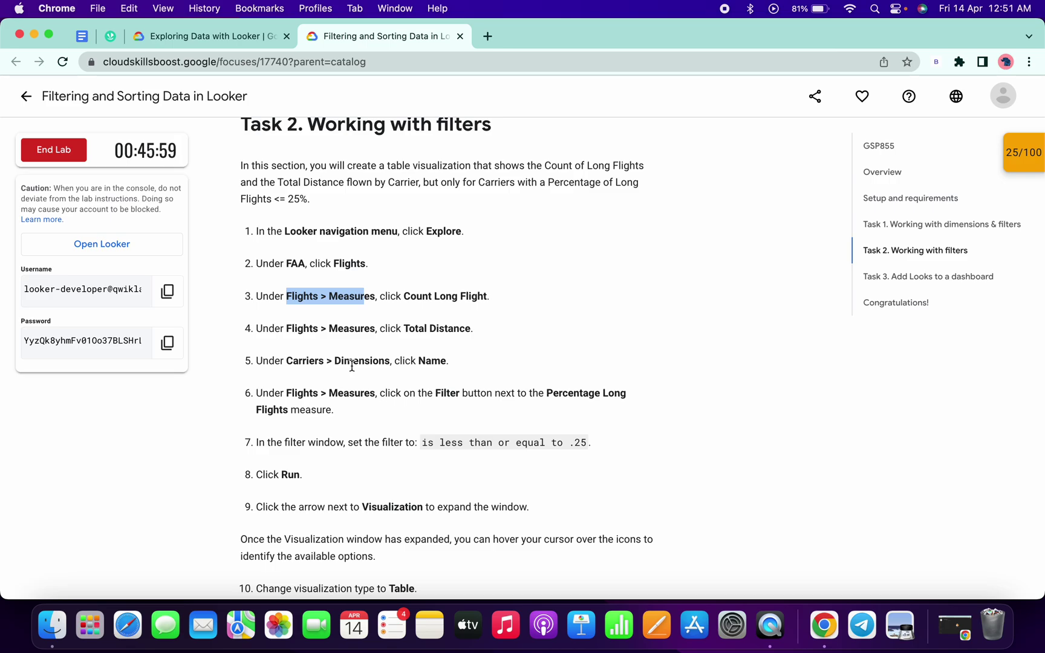
key("ctrl+Right")
Add the Carriers Name dimension, then read the Filter instruction in lab step 6.
scroll(178, 378, "up", 10)
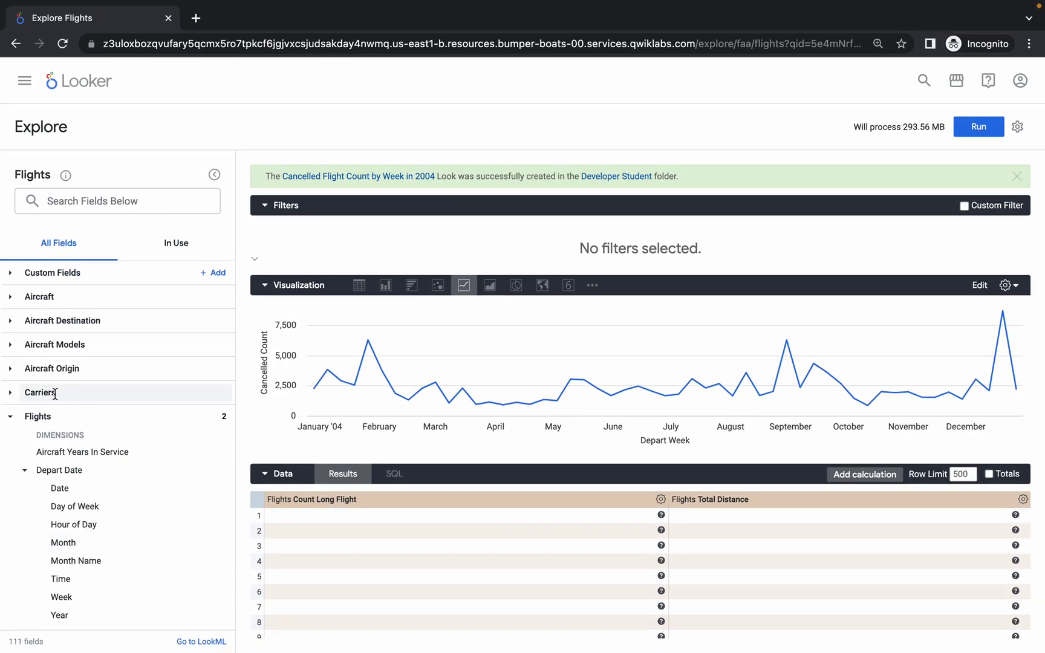
left_click(55, 393)
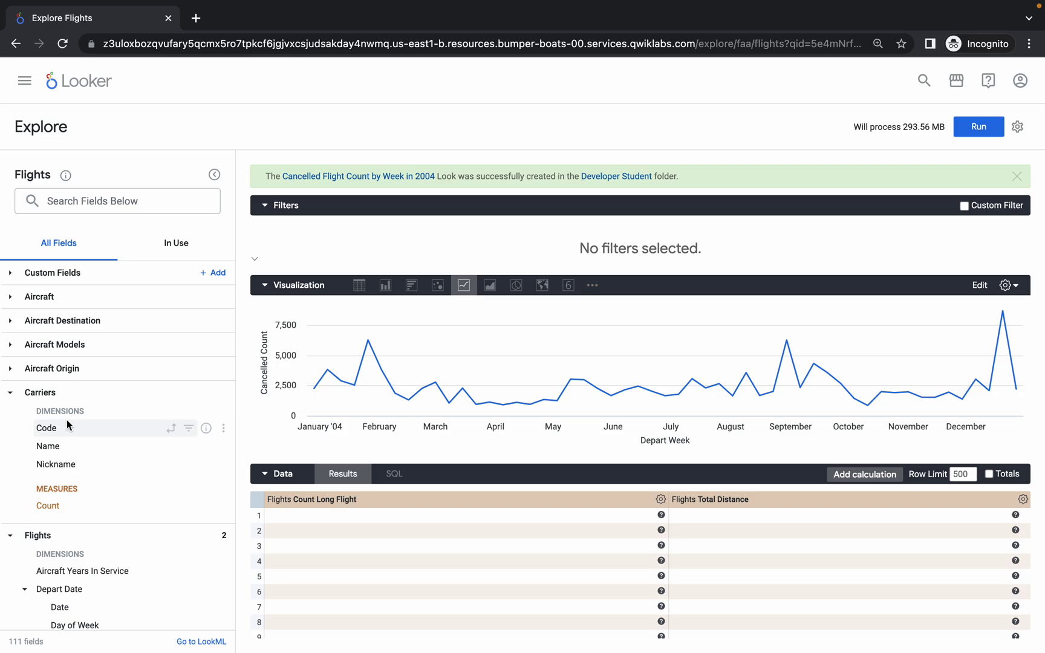
left_click(56, 447)
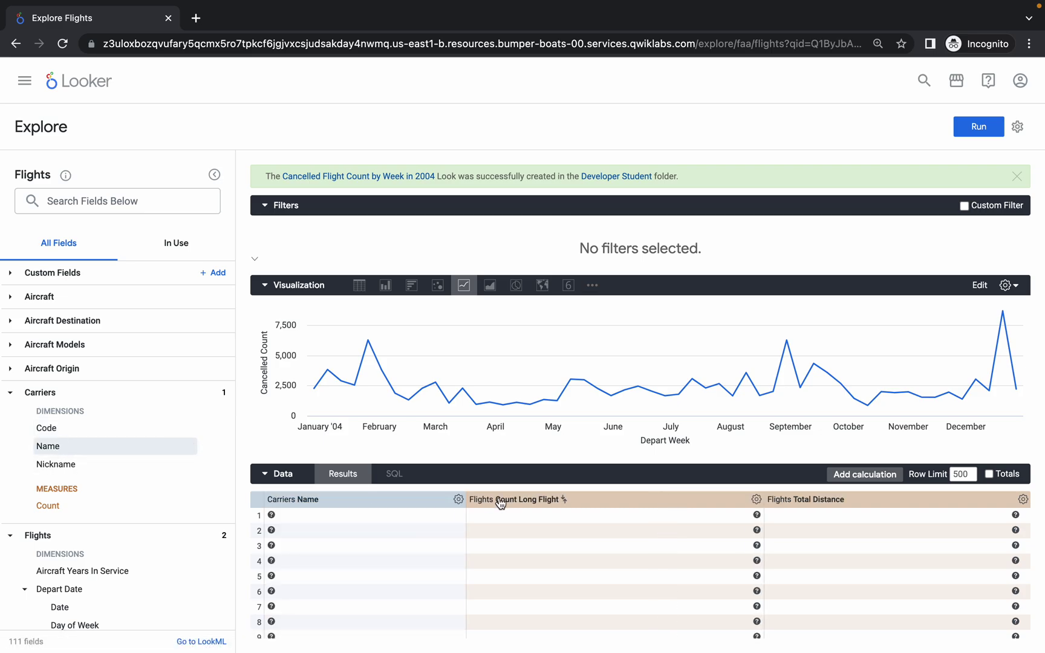
scroll(570, 513, "down", 2)
key("ctrl+Left")
scroll(532, 387, "down", 2)
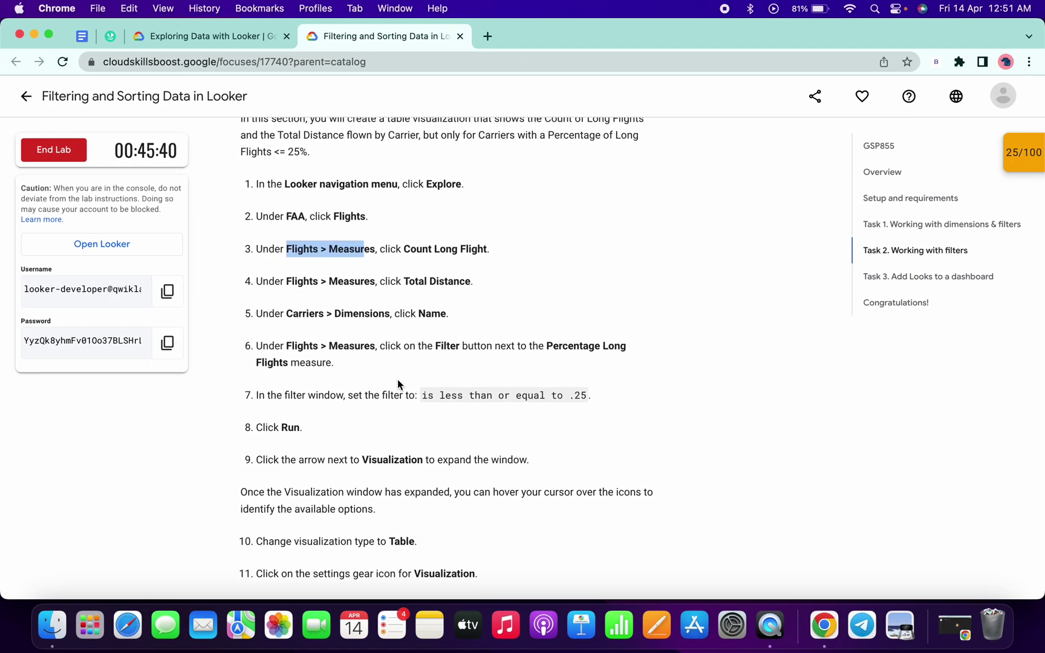
left_click_drag(434, 346, 462, 346)
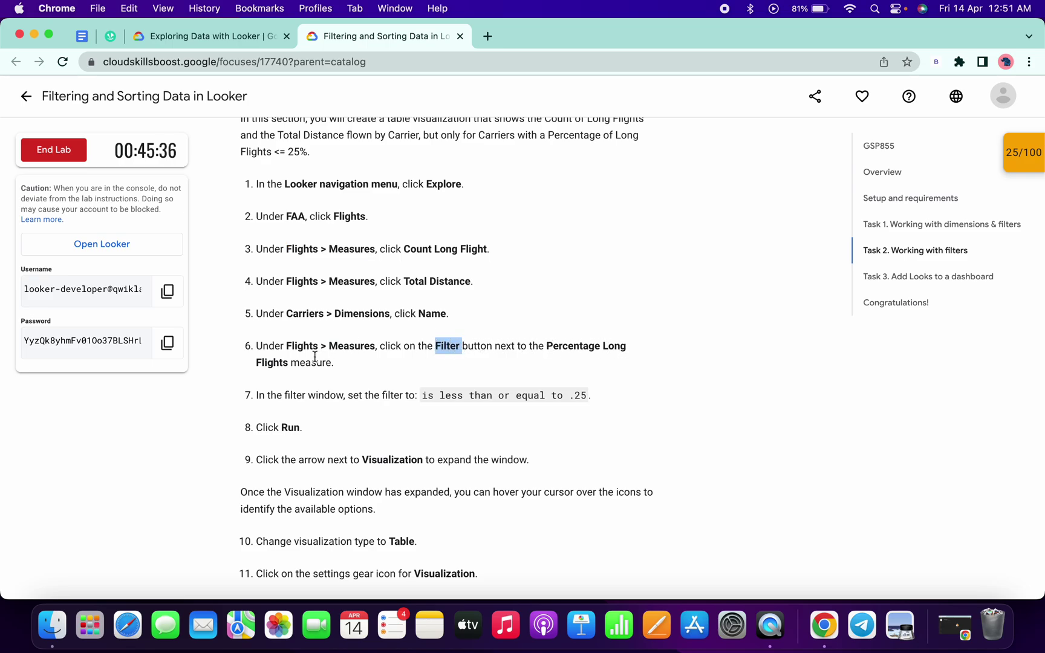
Add a Percentage Long Flights filter with the condition 'is less than or equal to'.
key("ctrl+Right")
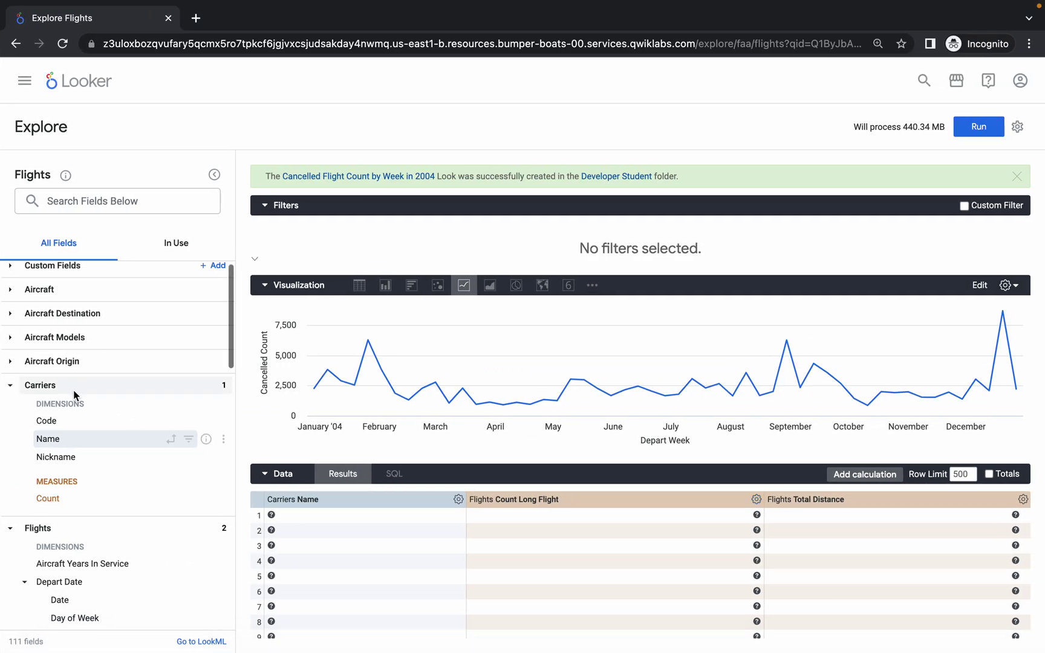
scroll(76, 394, "down", 3)
scroll(99, 465, "down", 6)
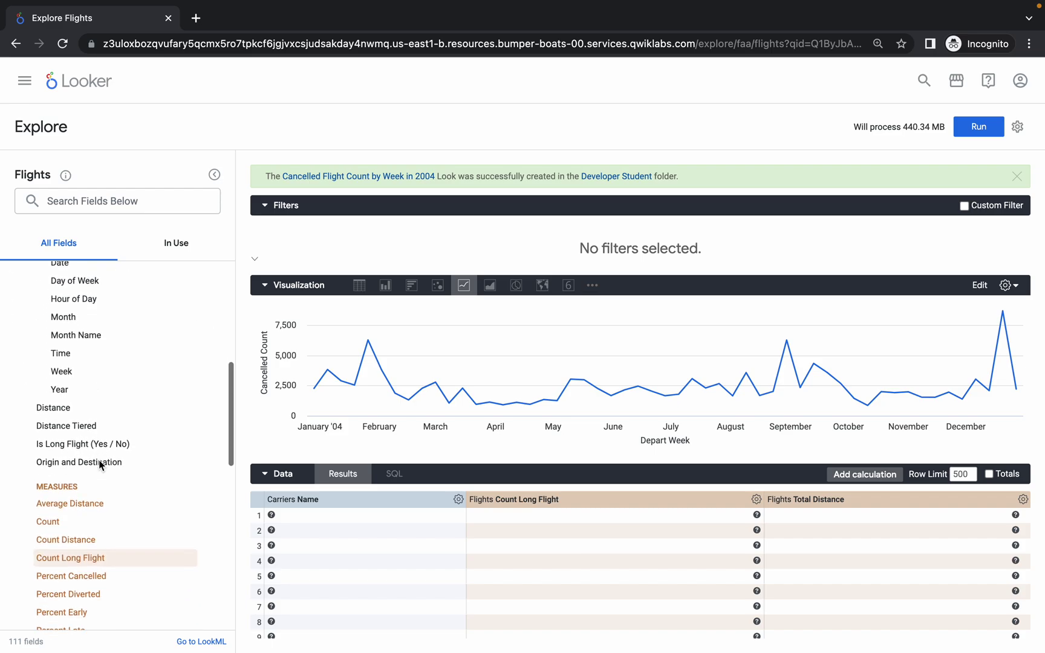
scroll(66, 460, "down", 2)
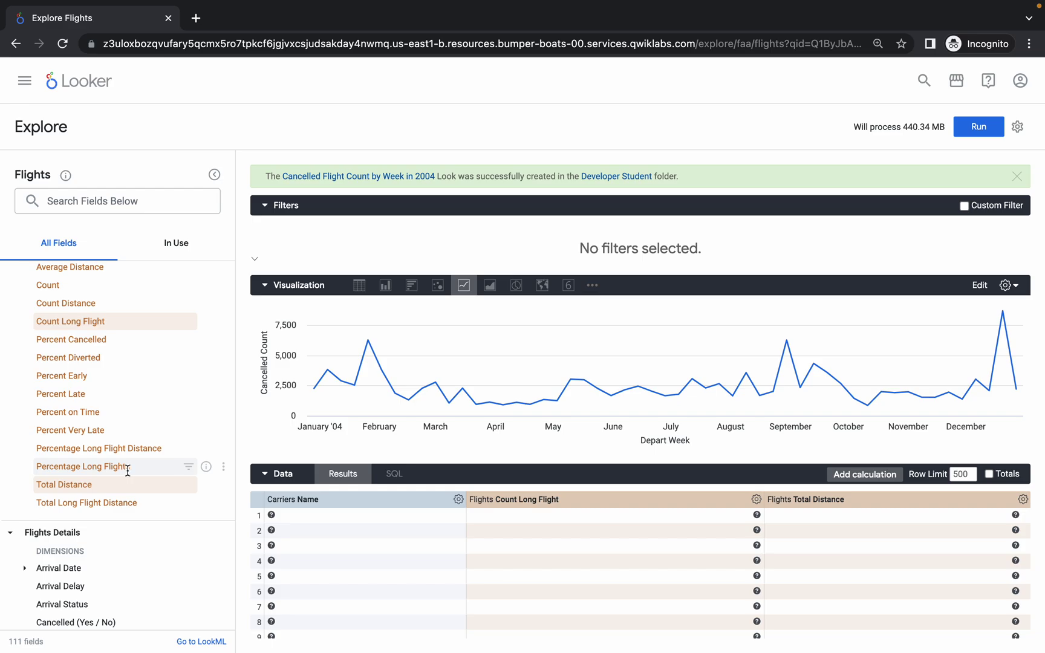
left_click(188, 468)
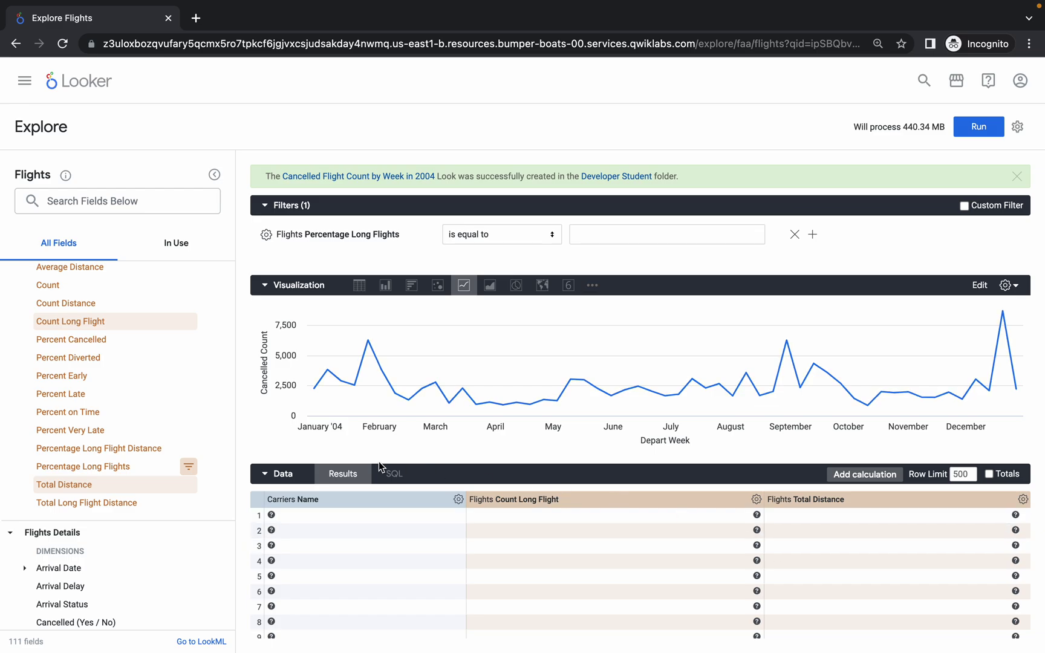
left_click(474, 236)
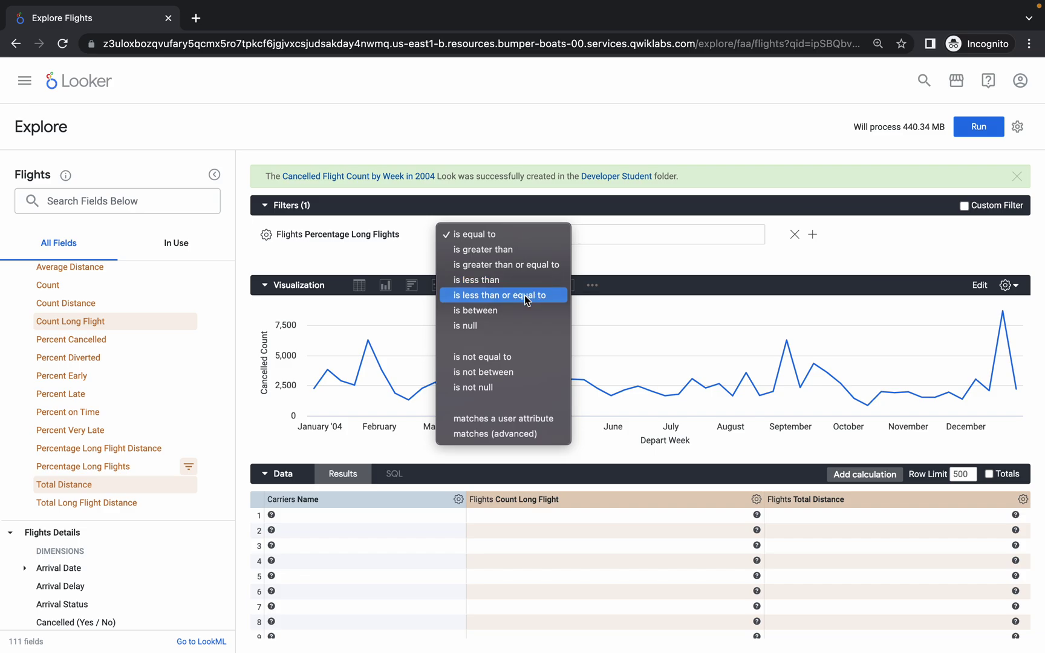
left_click(458, 296)
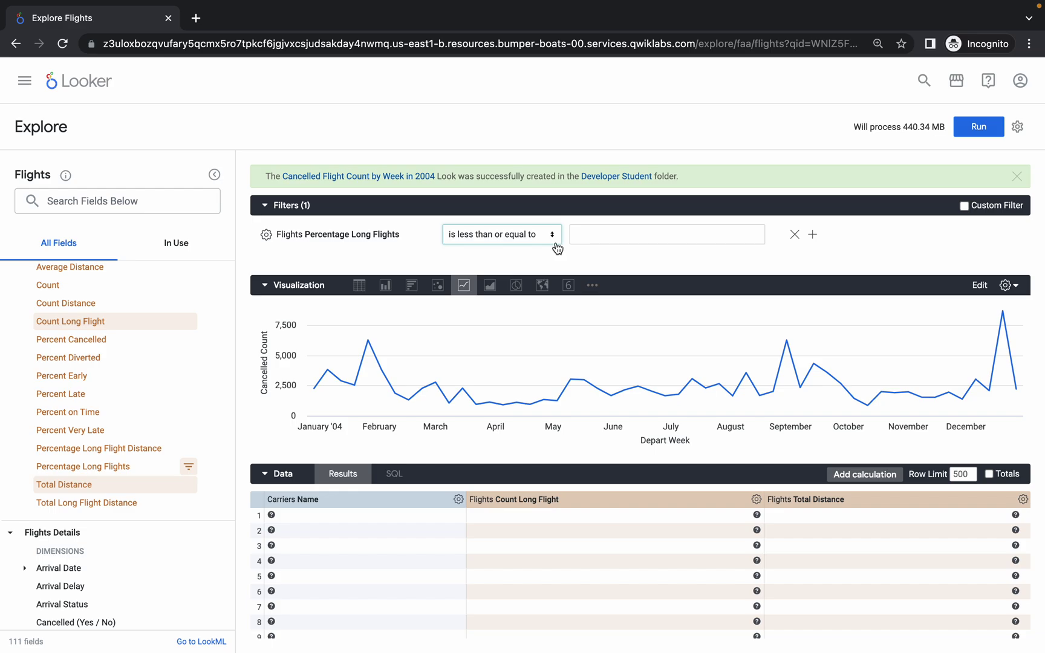
Copy .25 from the lab instructions and paste it as the filter value.
key("ctrl+Left")
scroll(619, 373, "down", 1)
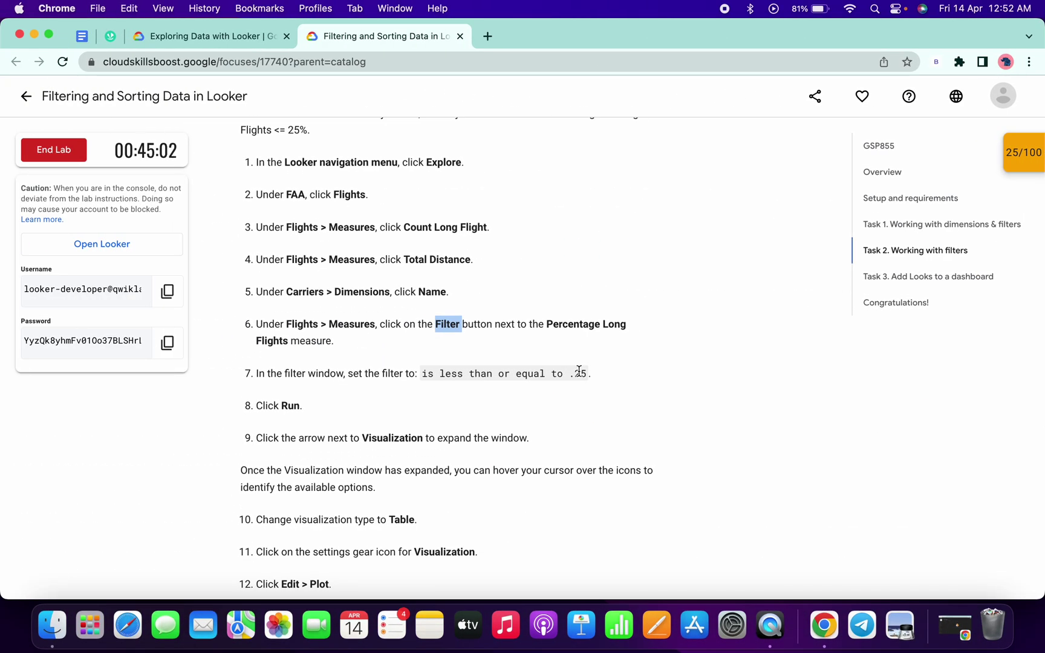
scroll(579, 371, "up", 5)
left_click_drag(555, 383, 600, 381)
key("ctrl+c")
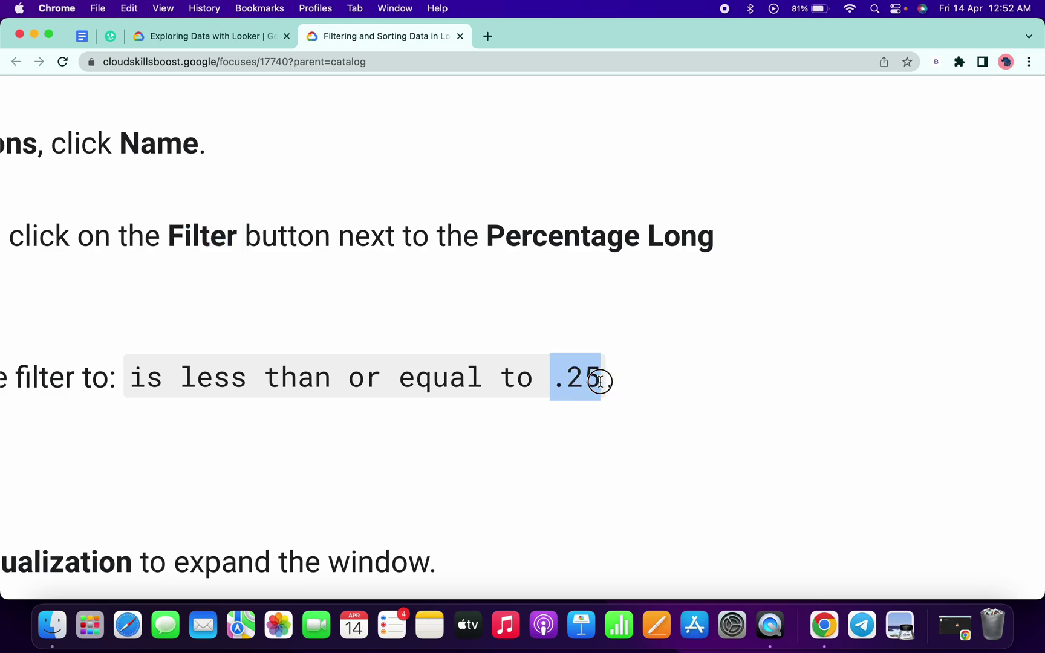
scroll(600, 381, "down", 5)
scroll(600, 381, "down", 2)
key("ctrl+Right")
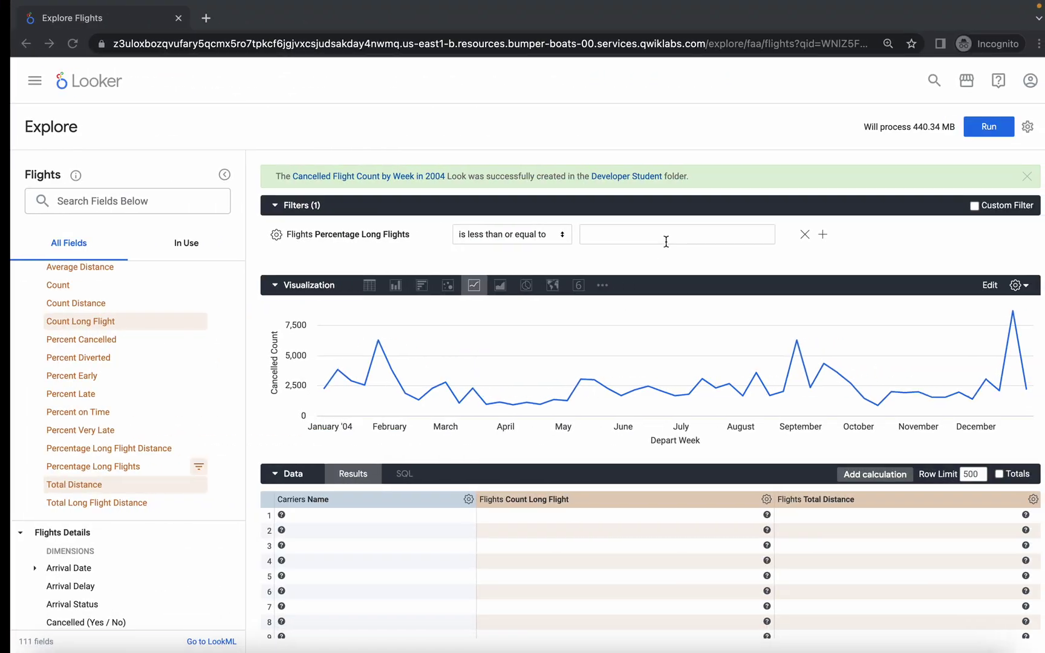
key("ctrl+v")
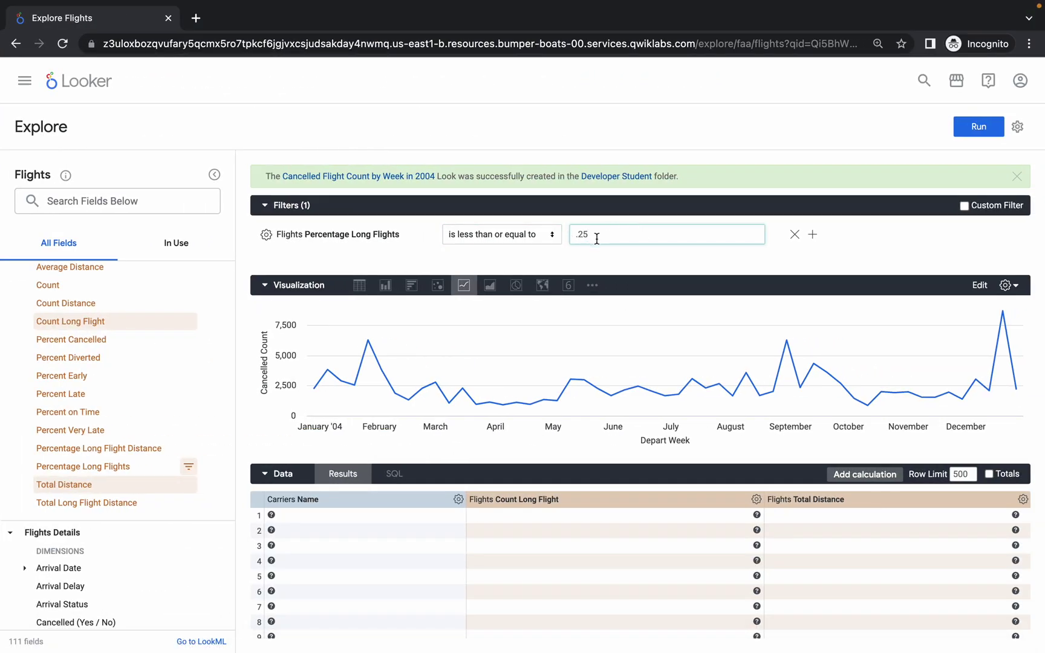
Display results as a Gray-themed table without row numbers, then run the filtered query.
left_click(360, 288)
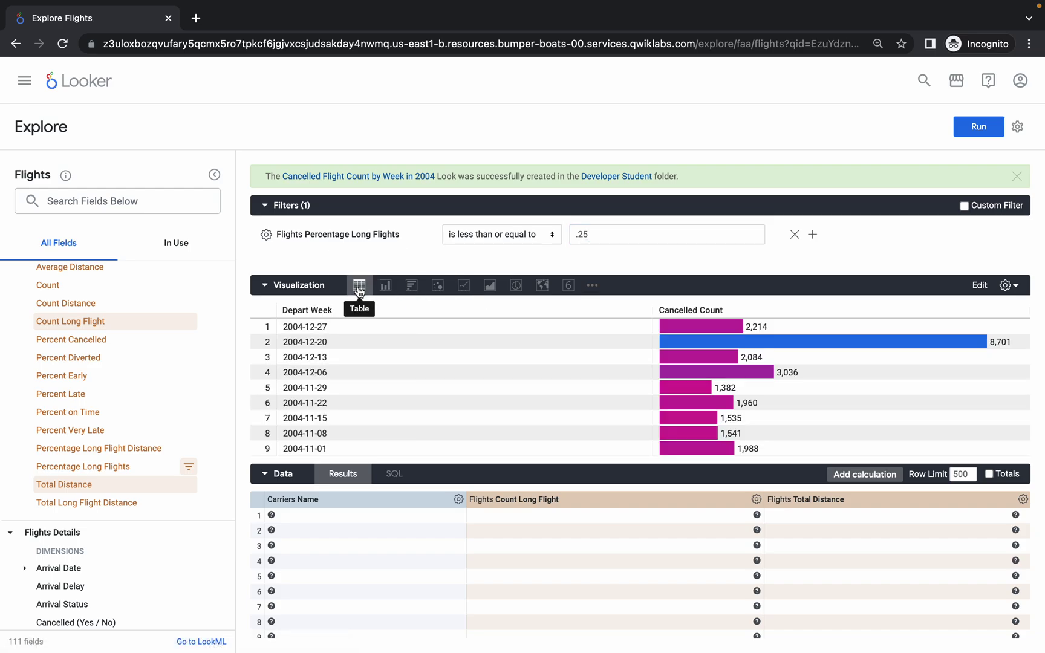
left_click(980, 287)
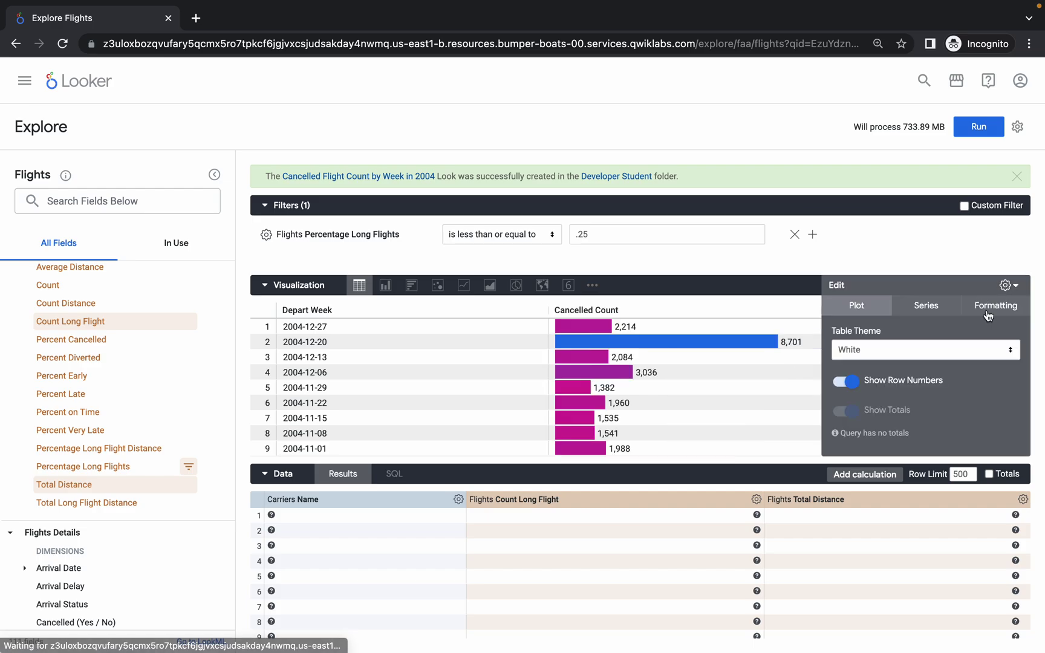
left_click(866, 351)
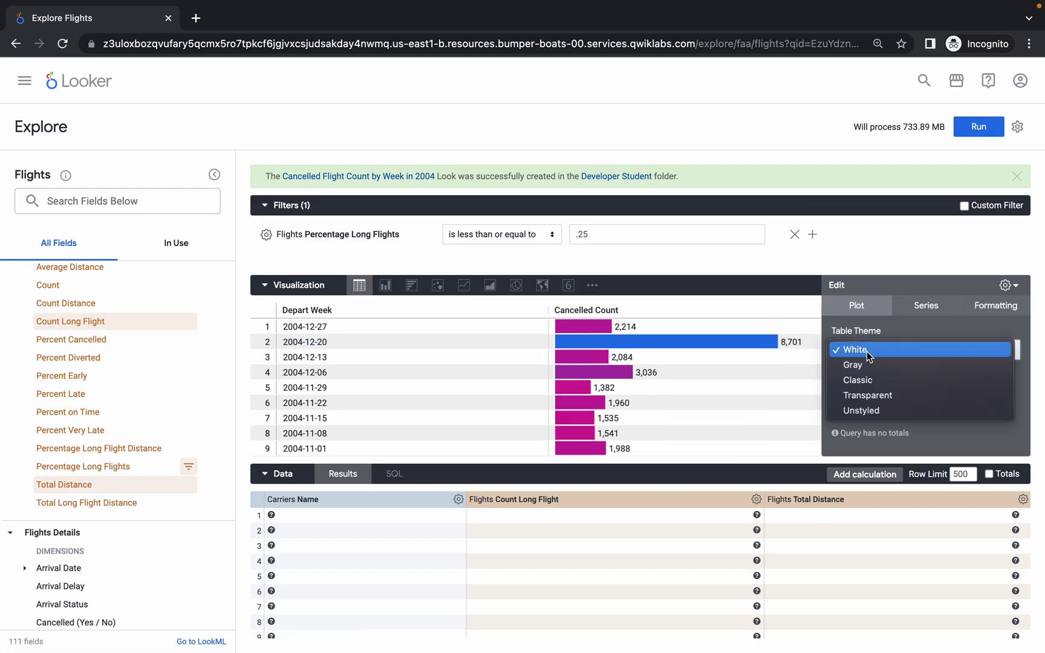
left_click(866, 364)
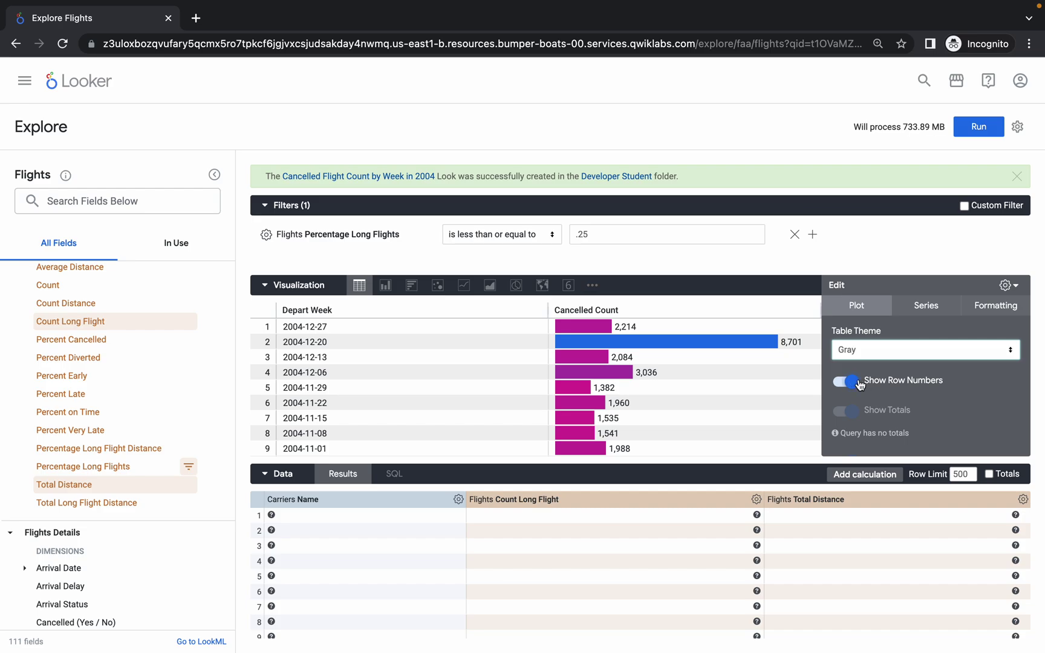
left_click(859, 384)
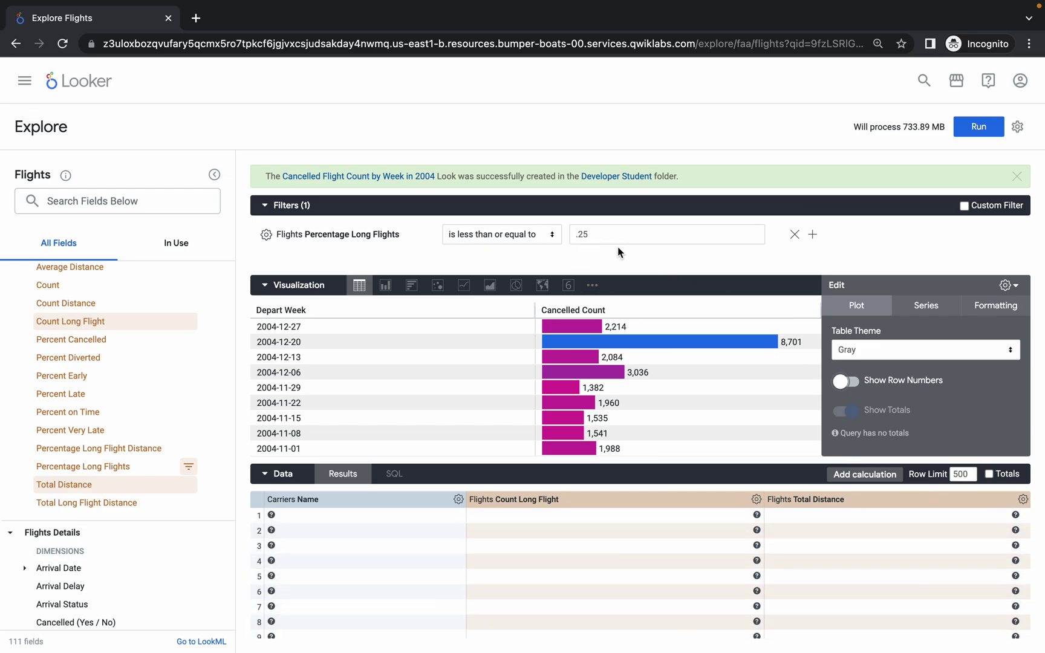
left_click(1006, 285)
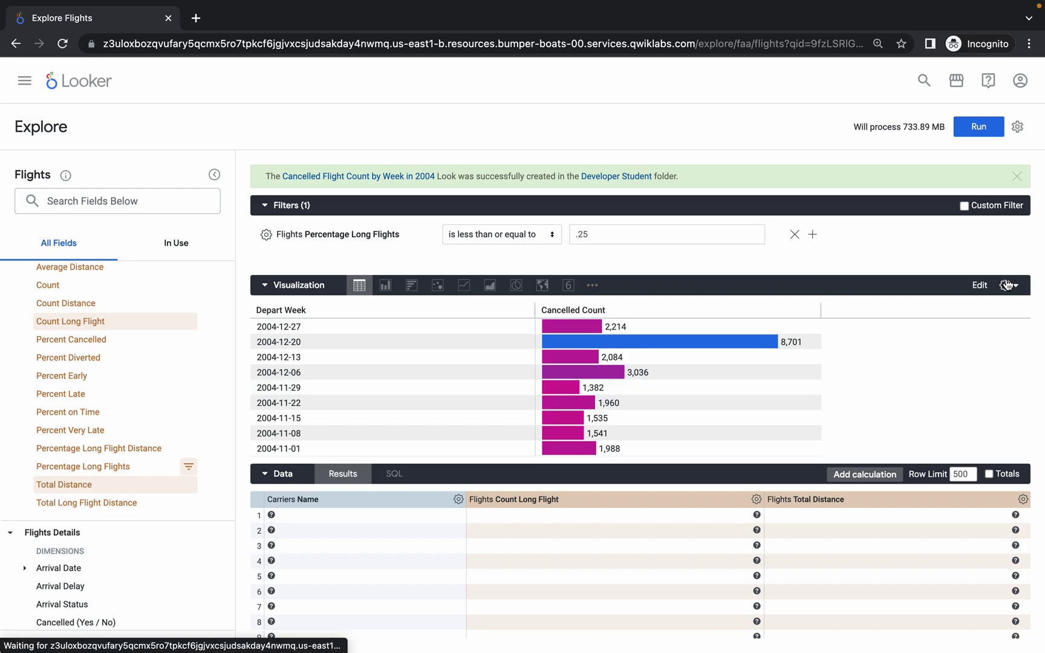
left_click(986, 130)
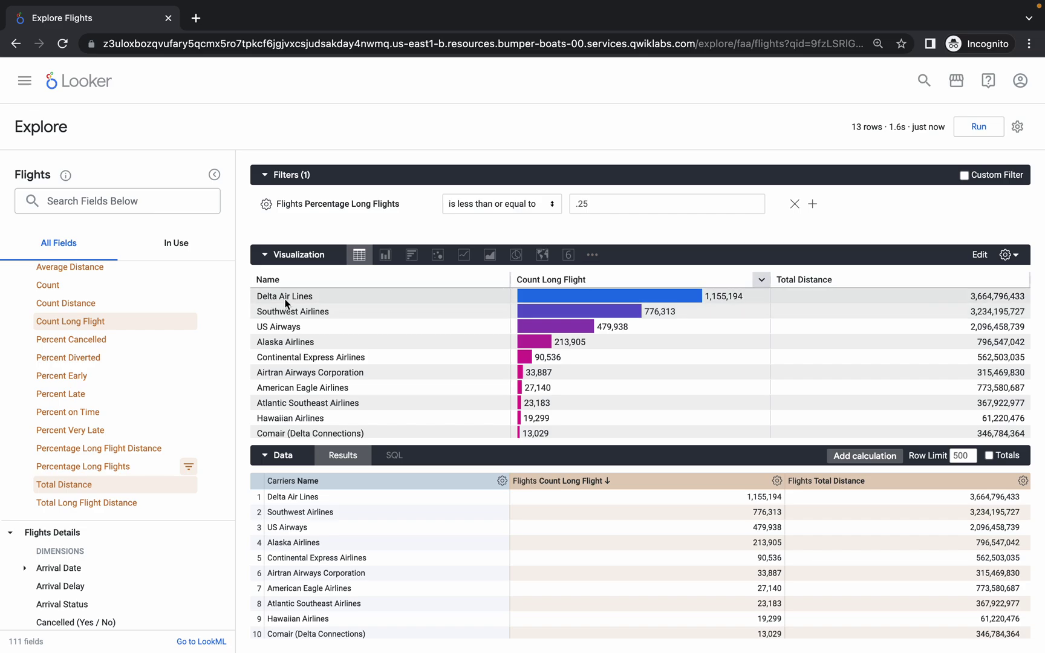
key("ctrl+Left")
Check the example screenshot and copy the title 'Total Distance and Long Flight Count by Carrier'.
scroll(363, 476, "down", 10)
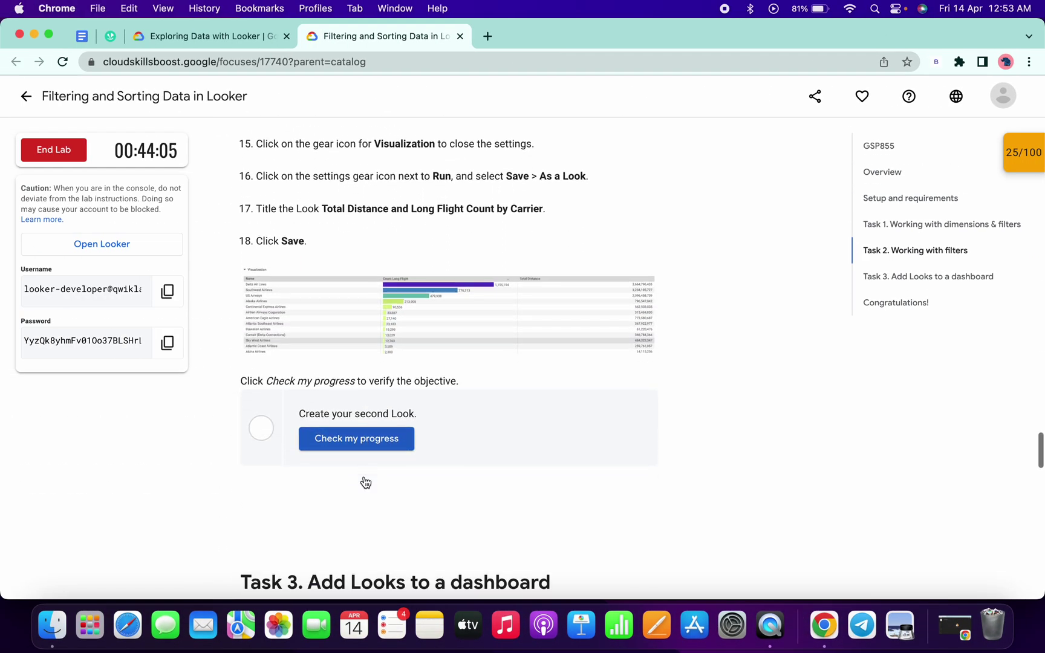
left_click(343, 319)
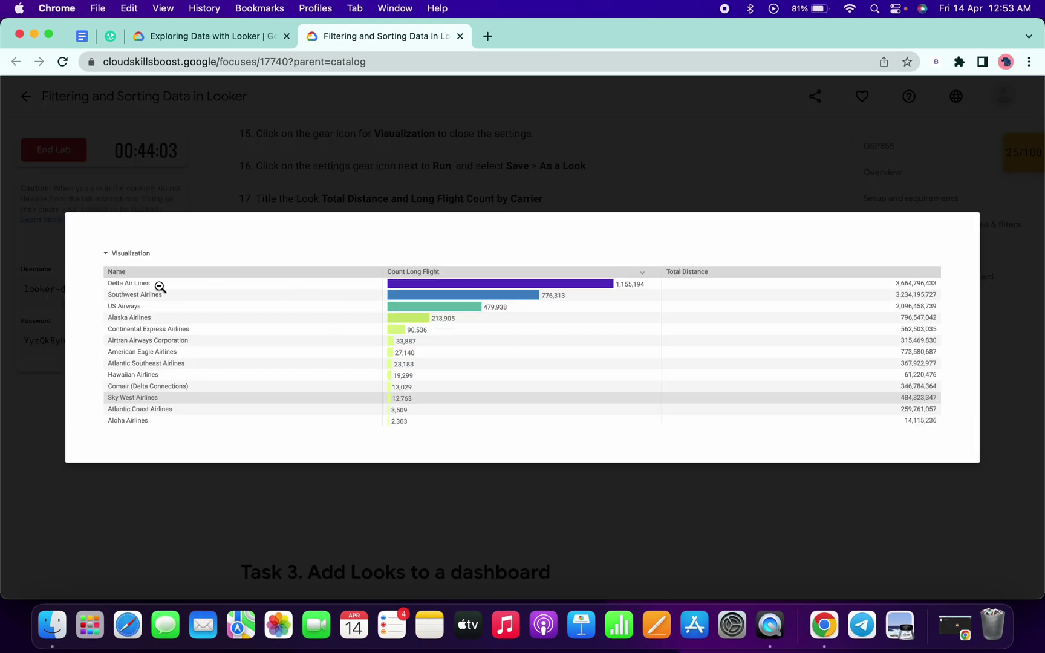
left_click(209, 530)
scroll(498, 464, "up", 3)
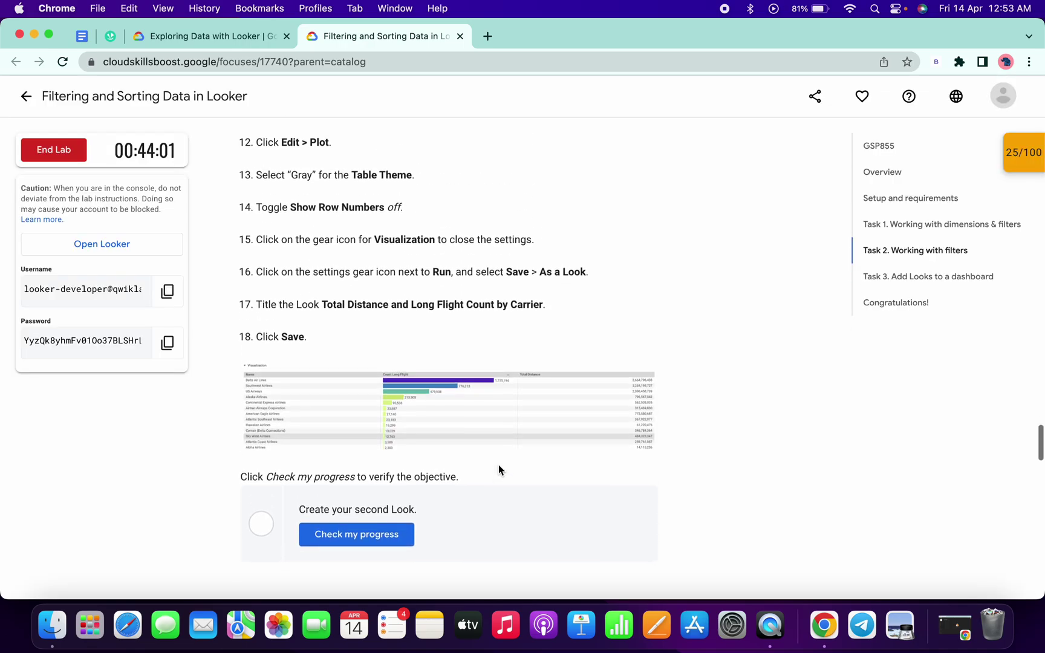
left_click_drag(323, 311, 543, 312)
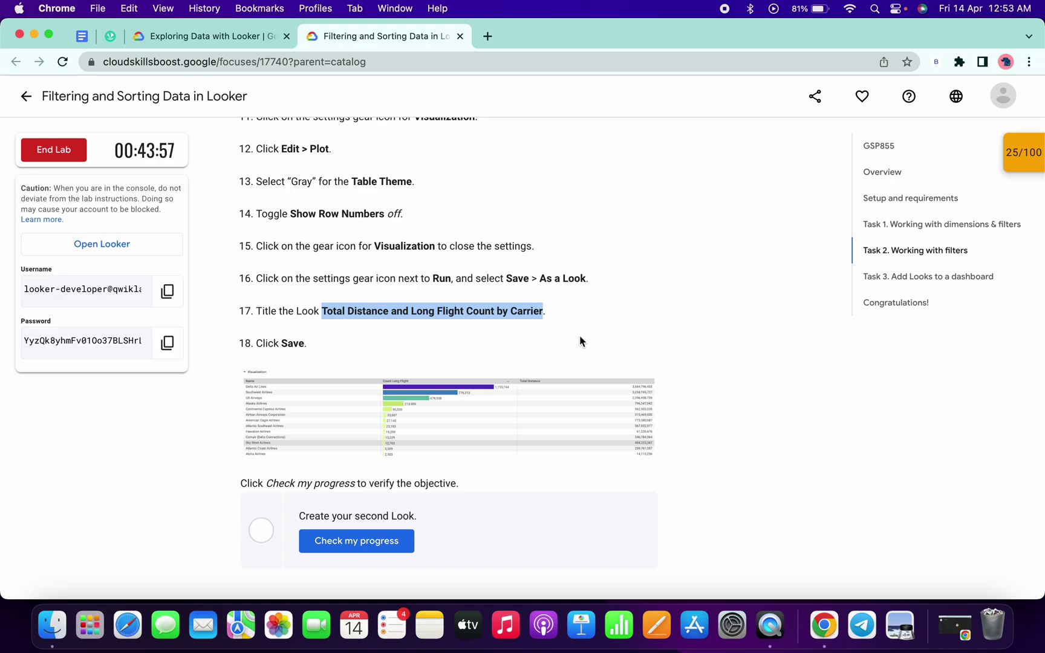
Save the query as a Look titled 'Total Distance and Long Flight Count by Carrier'.
key("ctrl+Right")
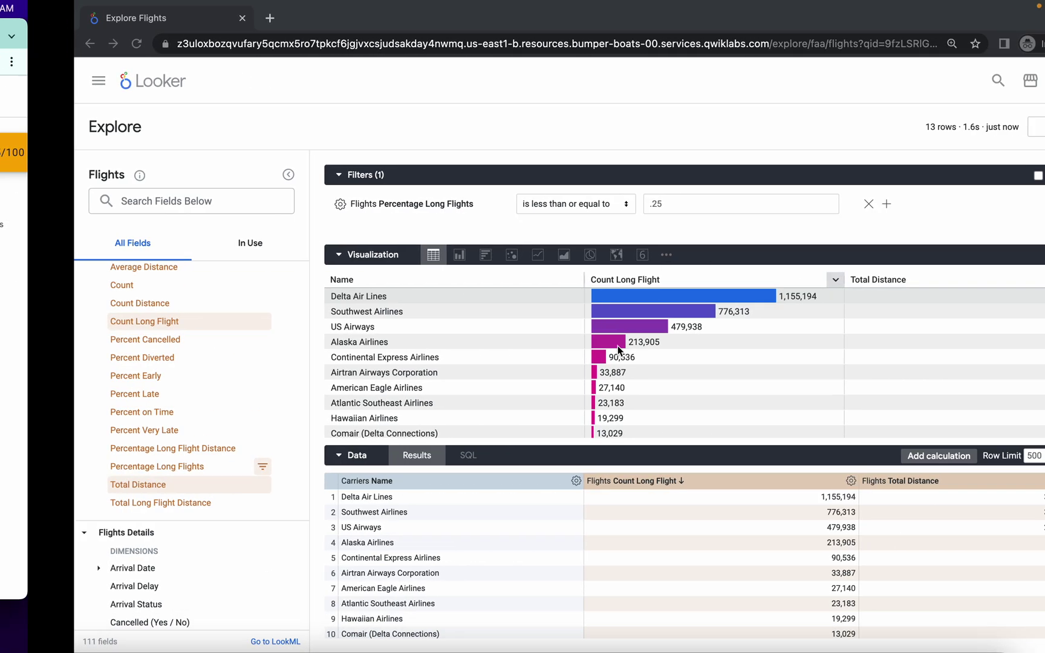
left_click(1019, 131)
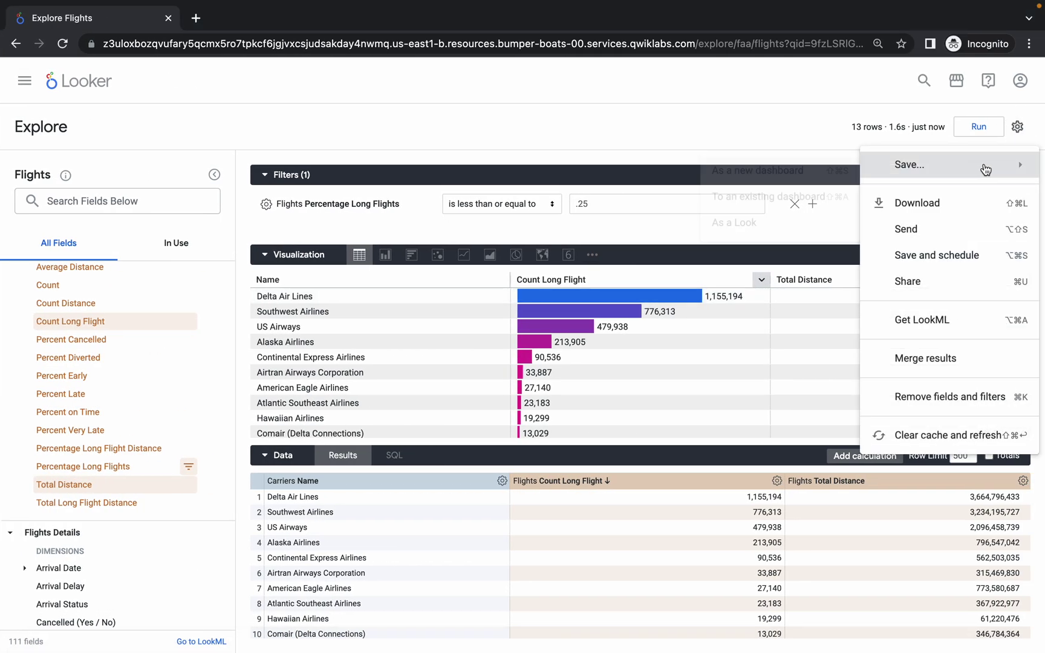
mouse_move(936, 168)
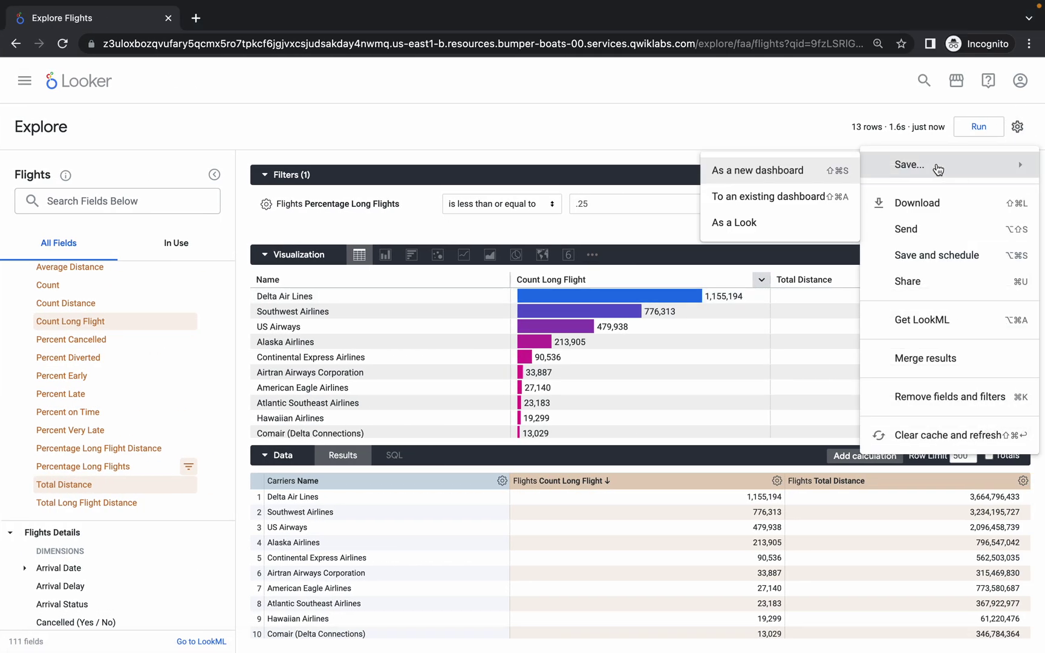
left_click(746, 227)
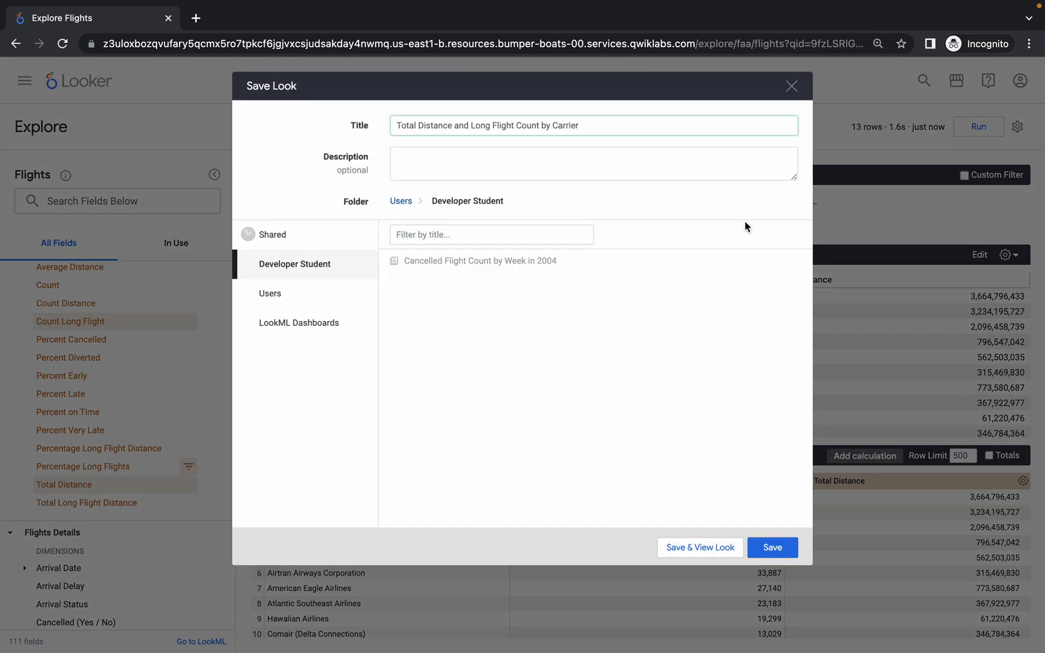
left_click(777, 549)
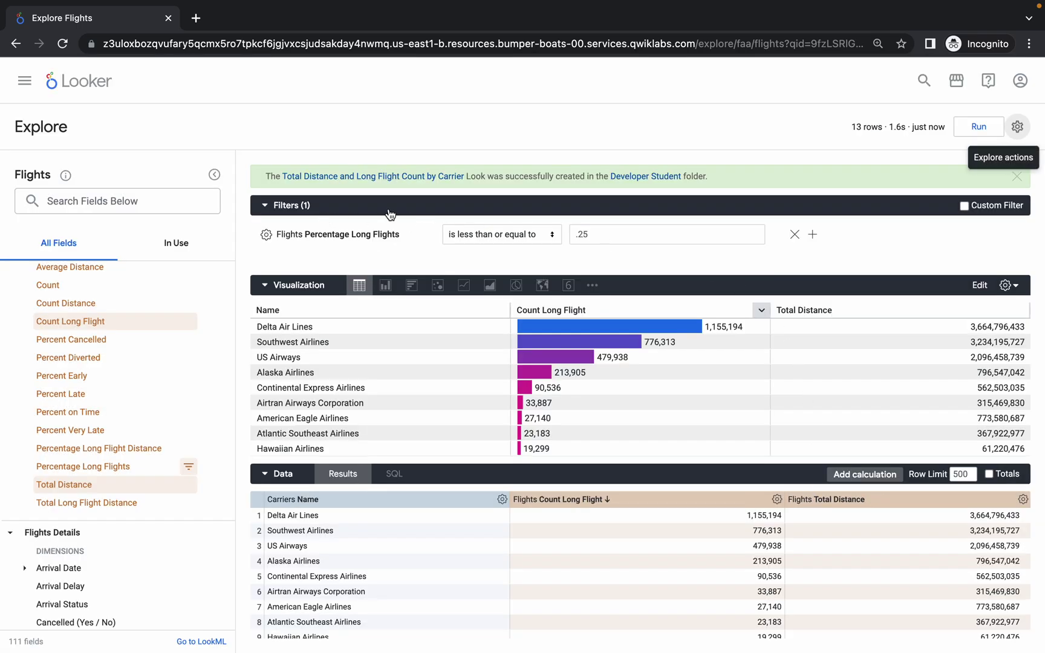
key("ctrl+Left")
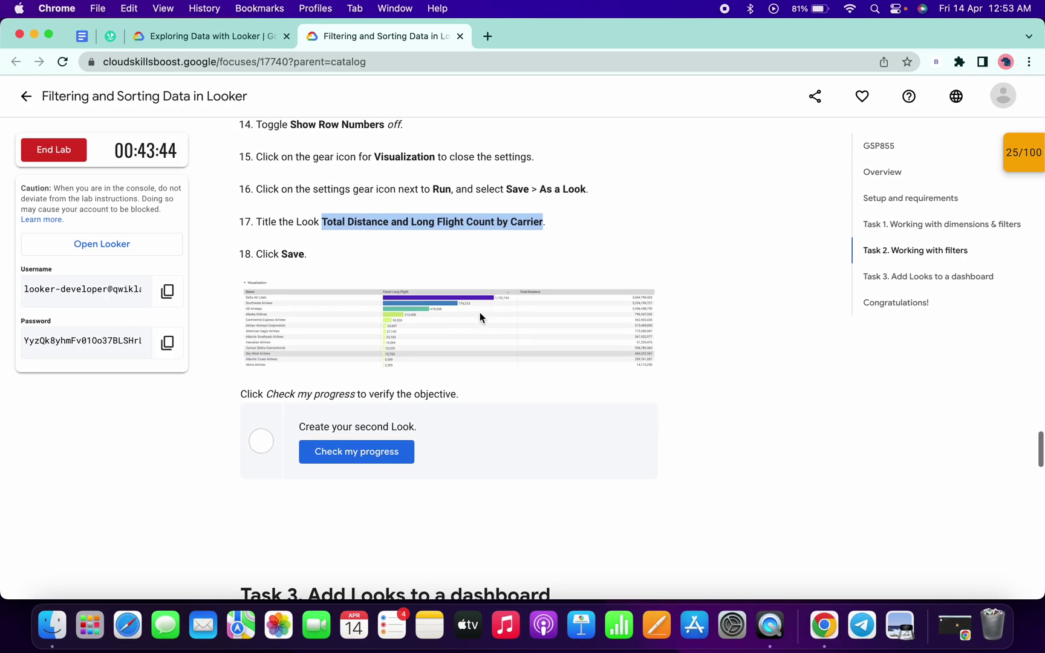
Verify the second-Look checkpoint and copy the dashboard title 'Flights Data' from Task 3.
scroll(480, 313, "down", 1)
left_click(350, 442)
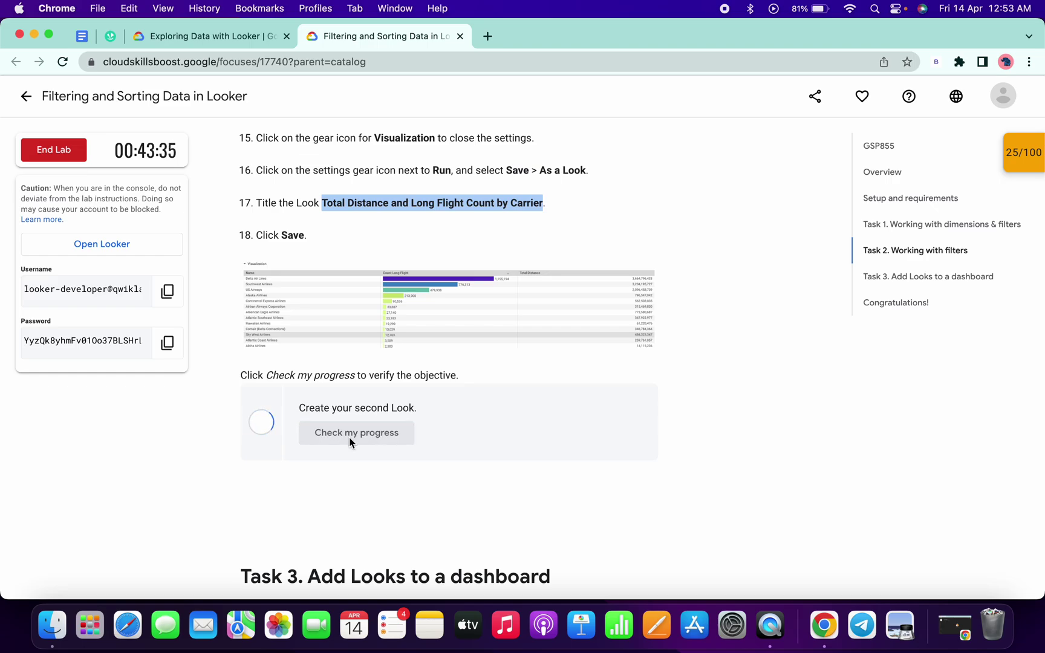
scroll(350, 442, "down", 5)
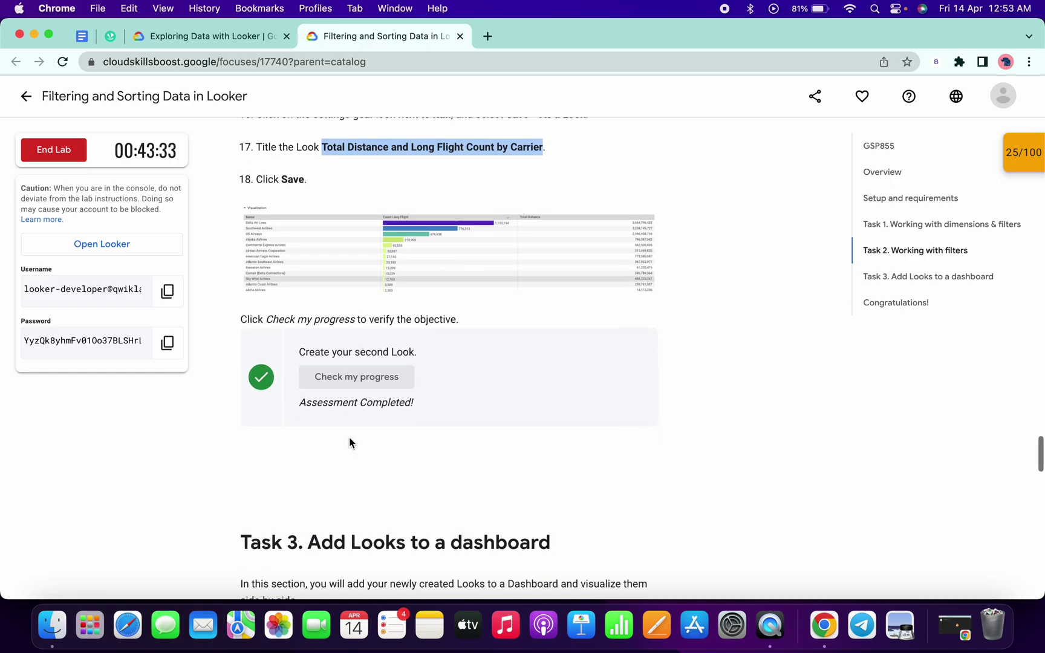
scroll(305, 501, "down", 3)
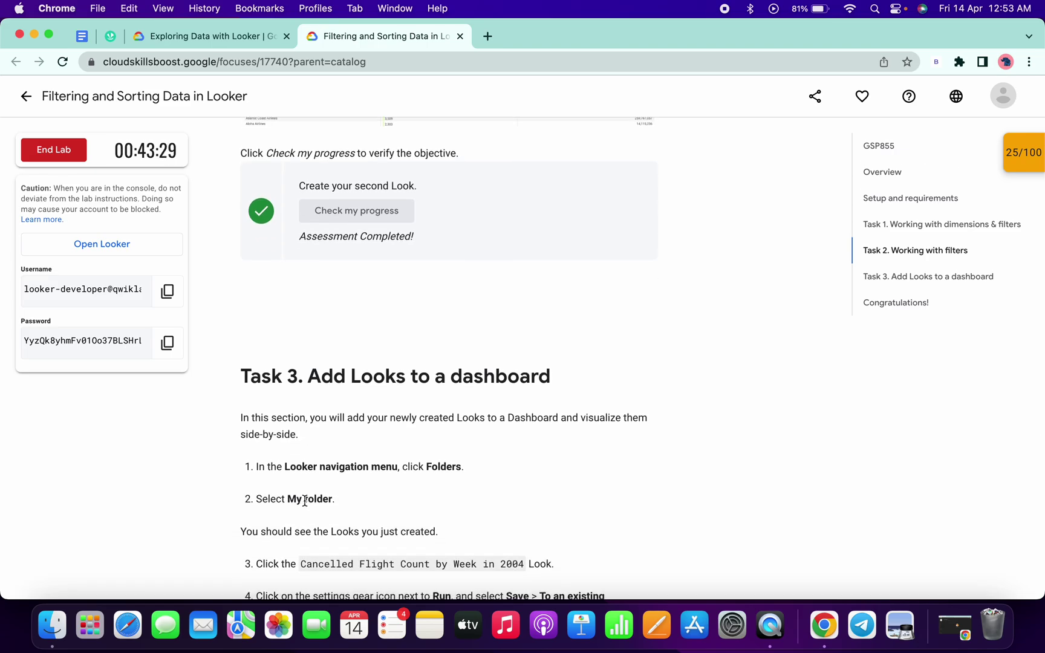
scroll(305, 501, "down", 12)
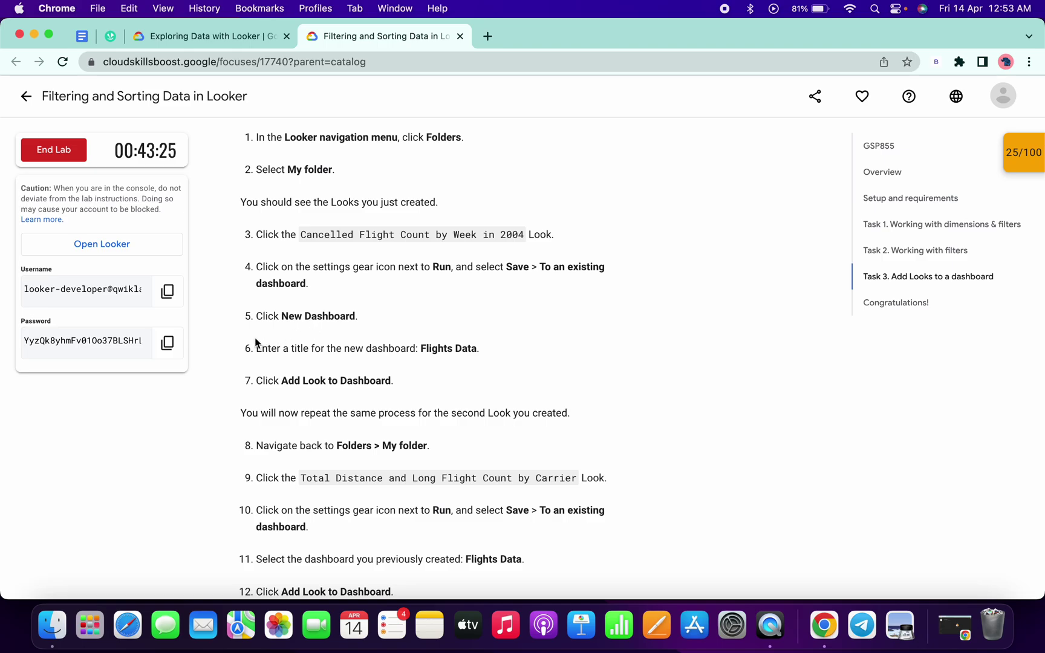
left_click_drag(422, 349, 478, 349)
key("ctrl+c")
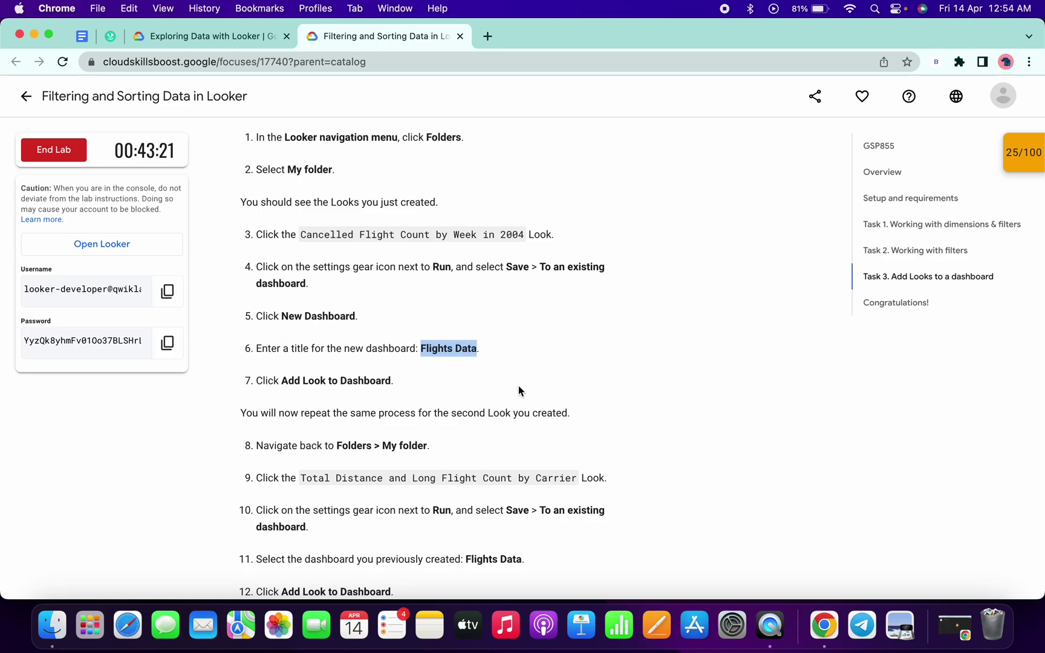
key("ctrl+Right")
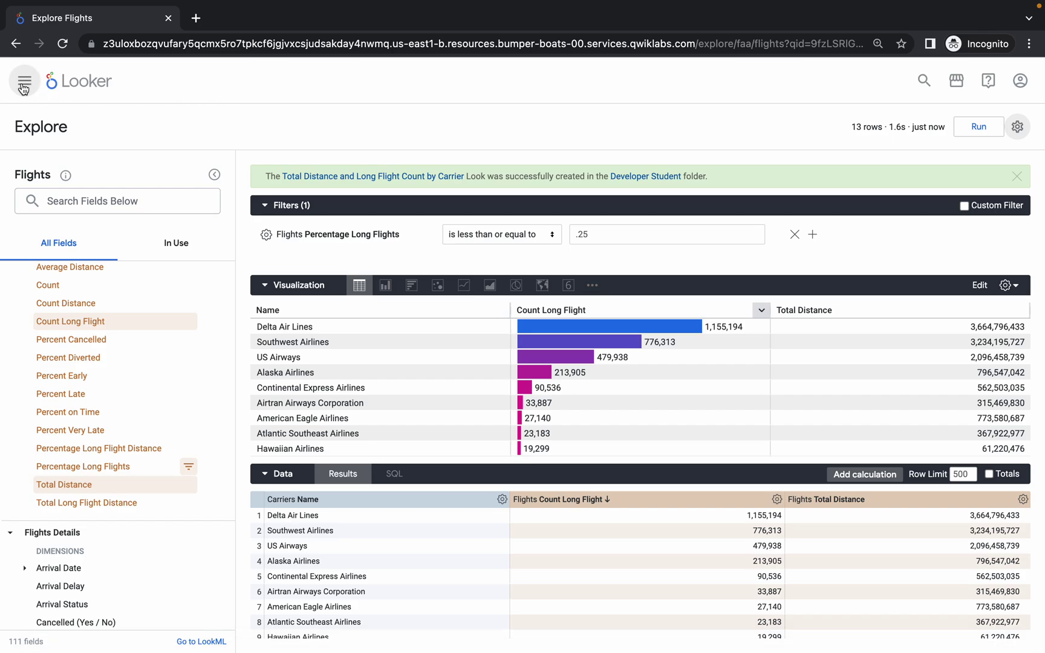
Go from the main menu's Folders list to My folder holding both saved Looks.
left_click(22, 88)
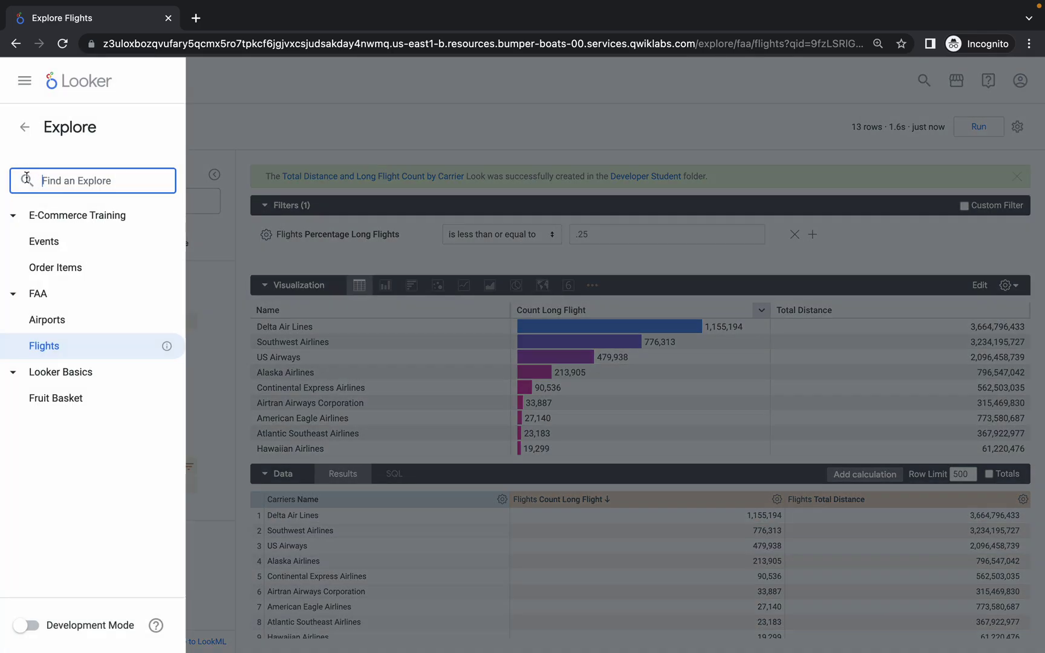
left_click(24, 128)
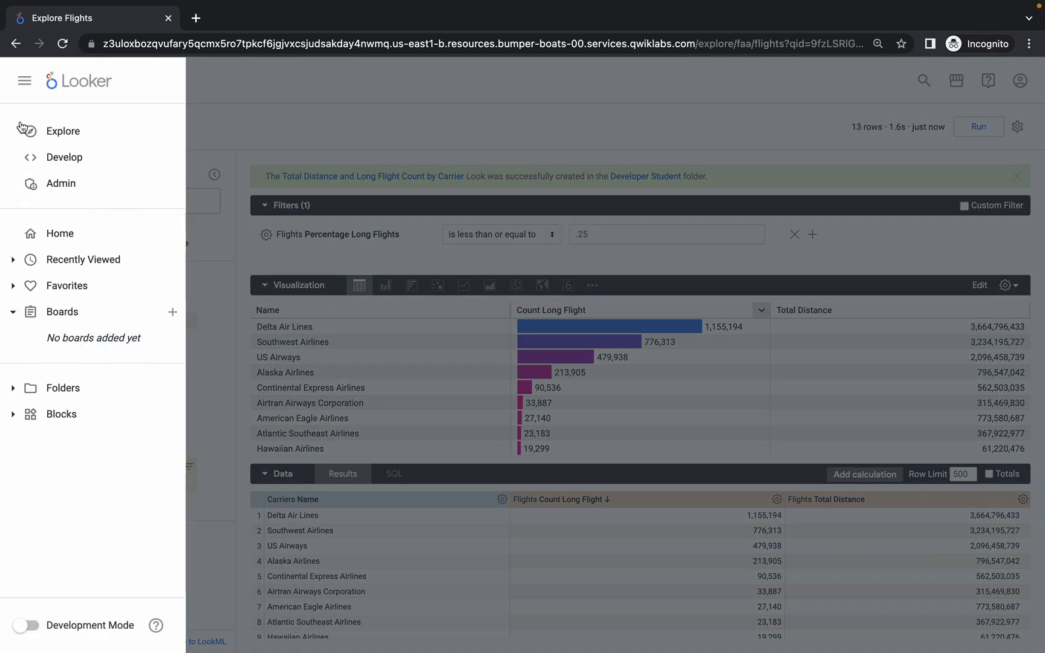
left_click(14, 390)
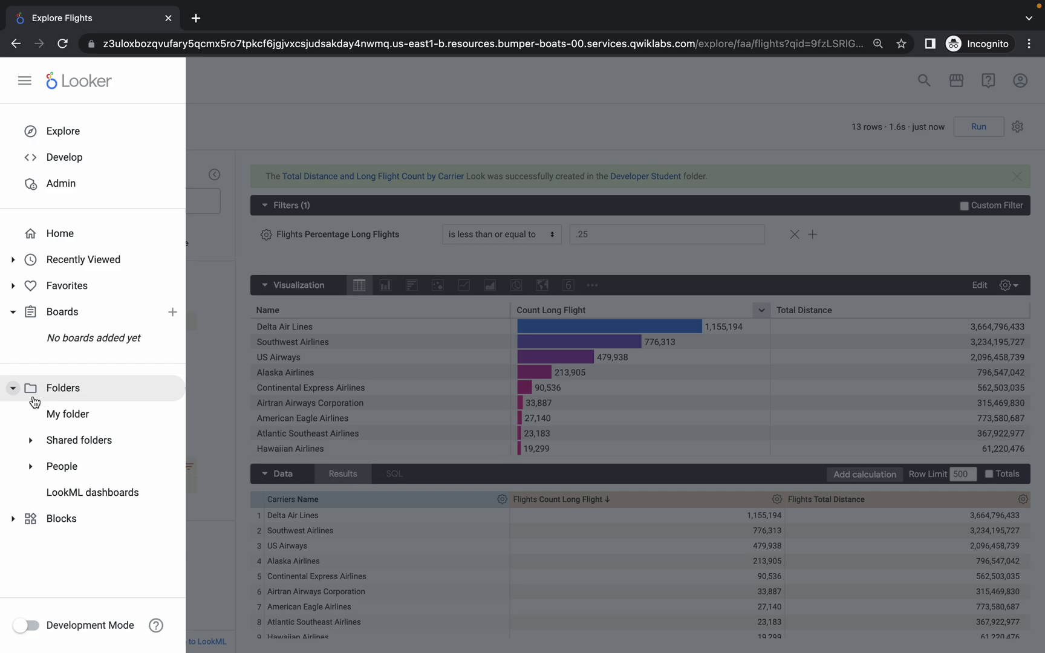
left_click(78, 417)
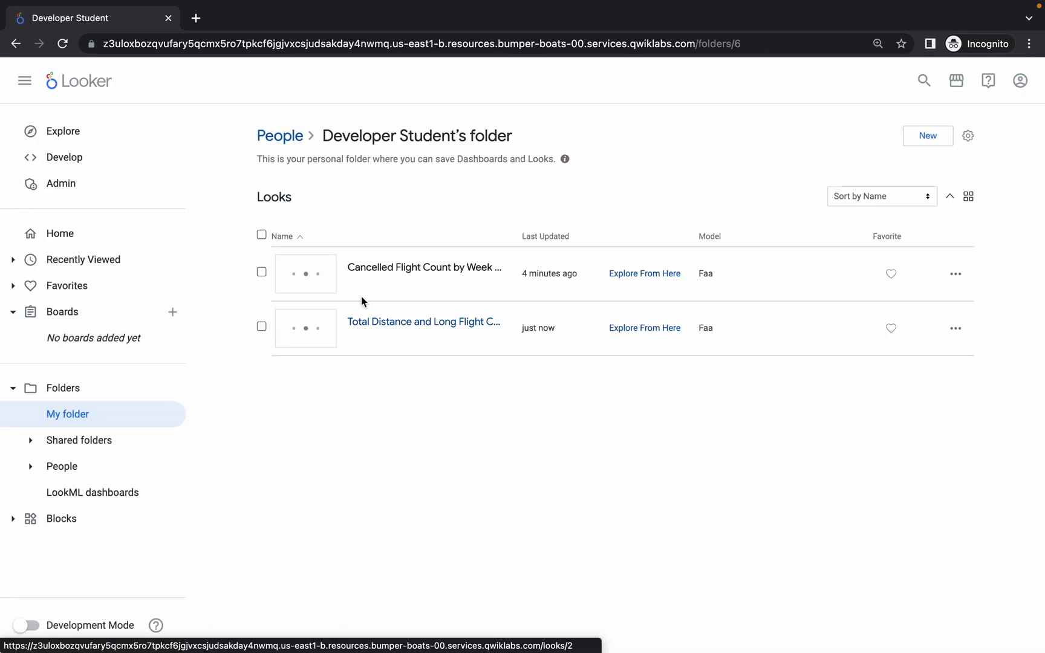
Open the Cancelled Flight Count by Week in 2004 Look and add it to a new 'Flights Data' dashboard.
left_click(394, 275)
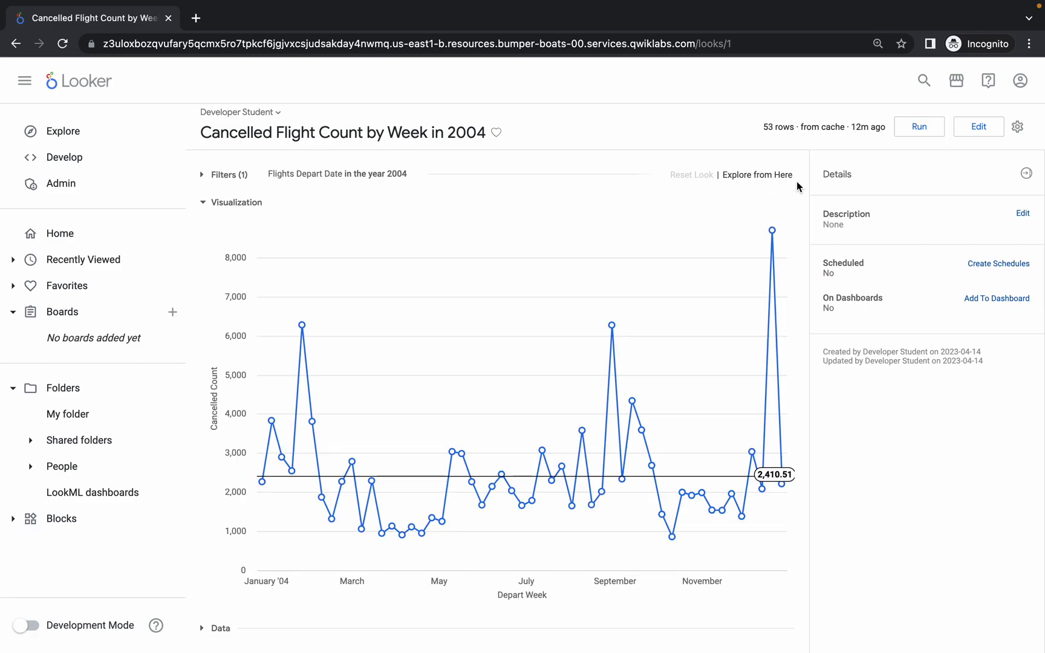
left_click(1020, 130)
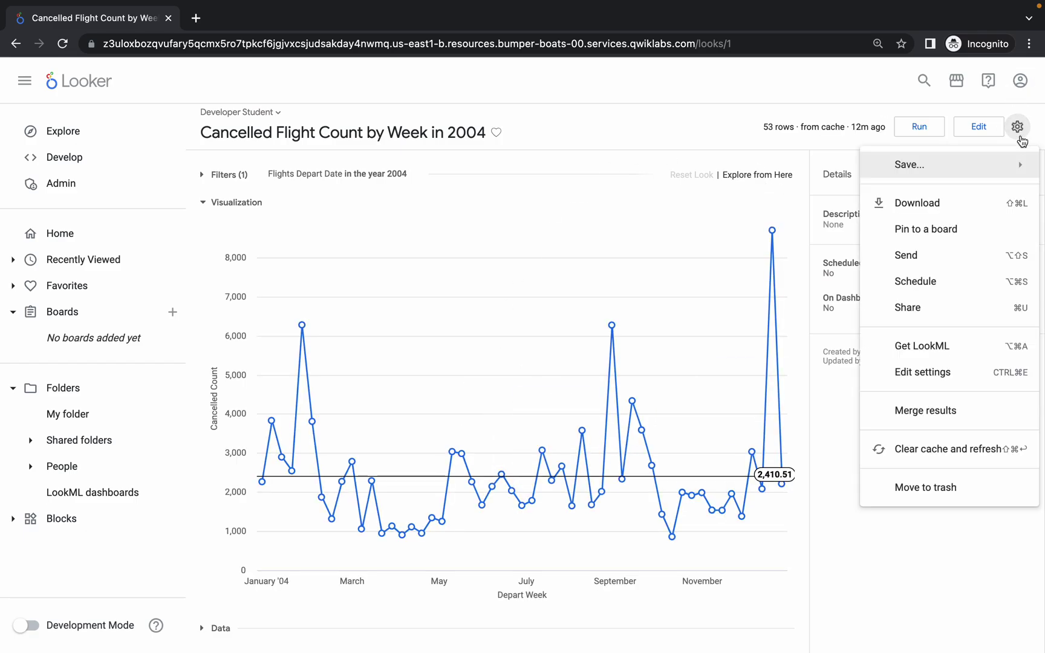
mouse_move(982, 171)
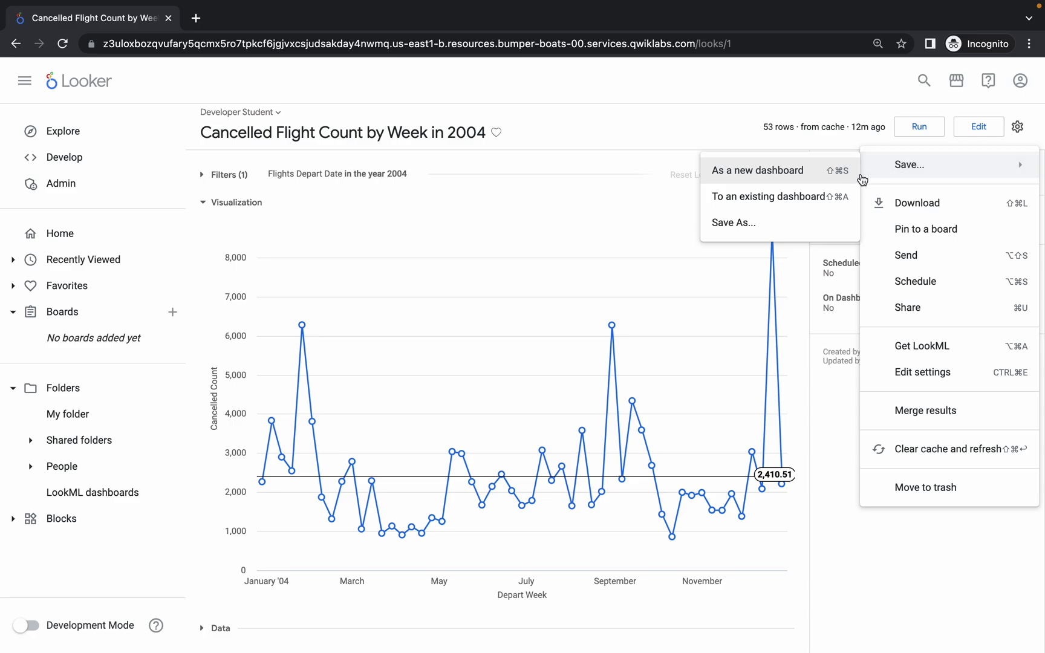
left_click(766, 199)
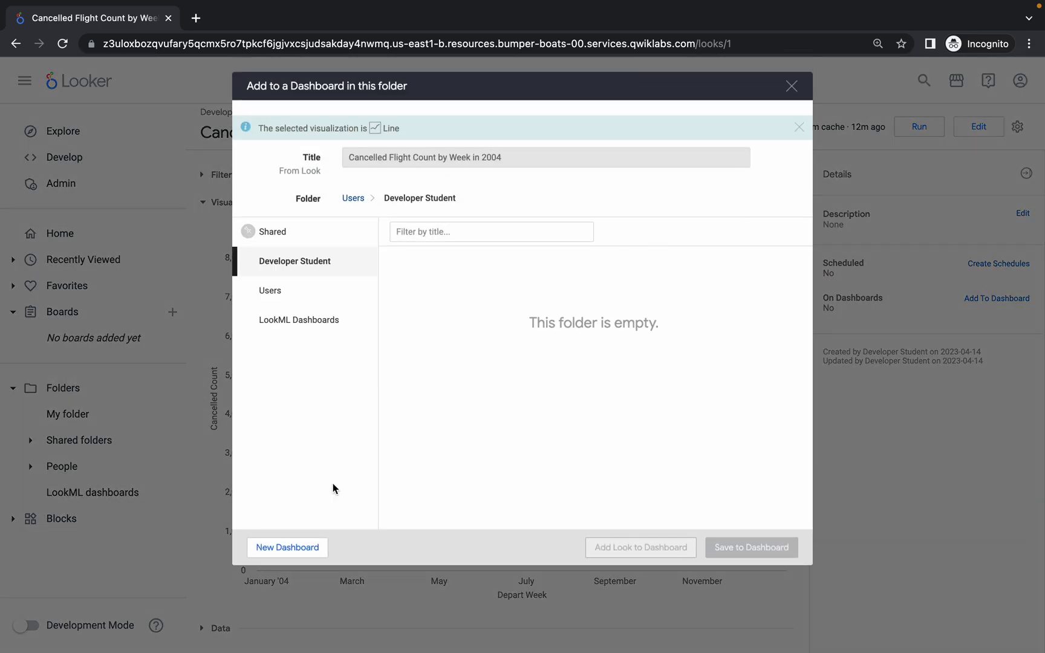
key("ctrl+Left")
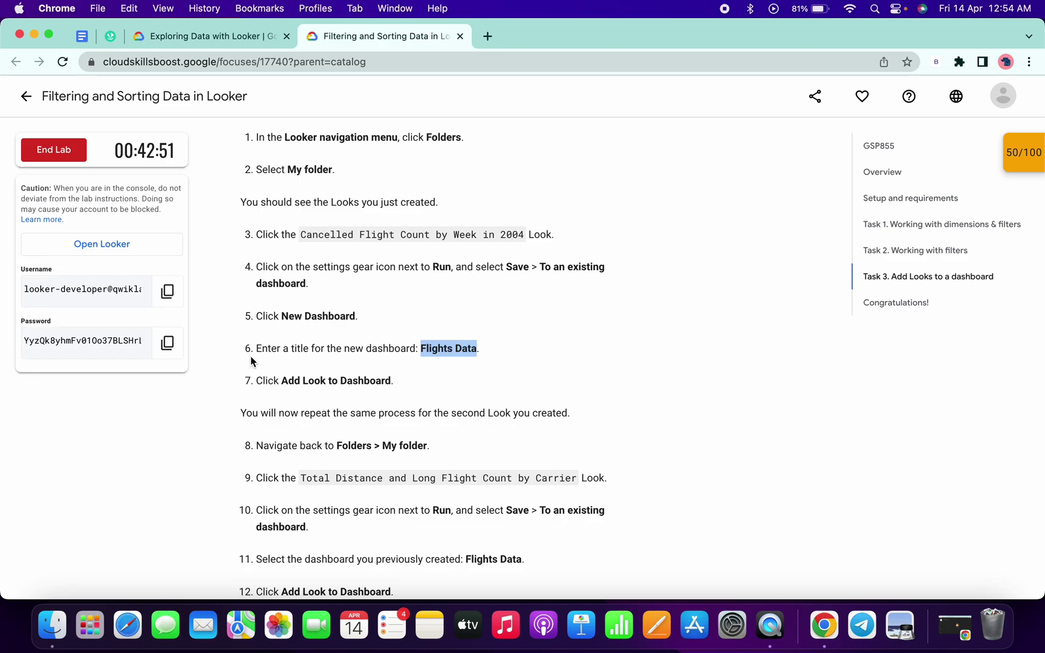
key("ctrl+Right")
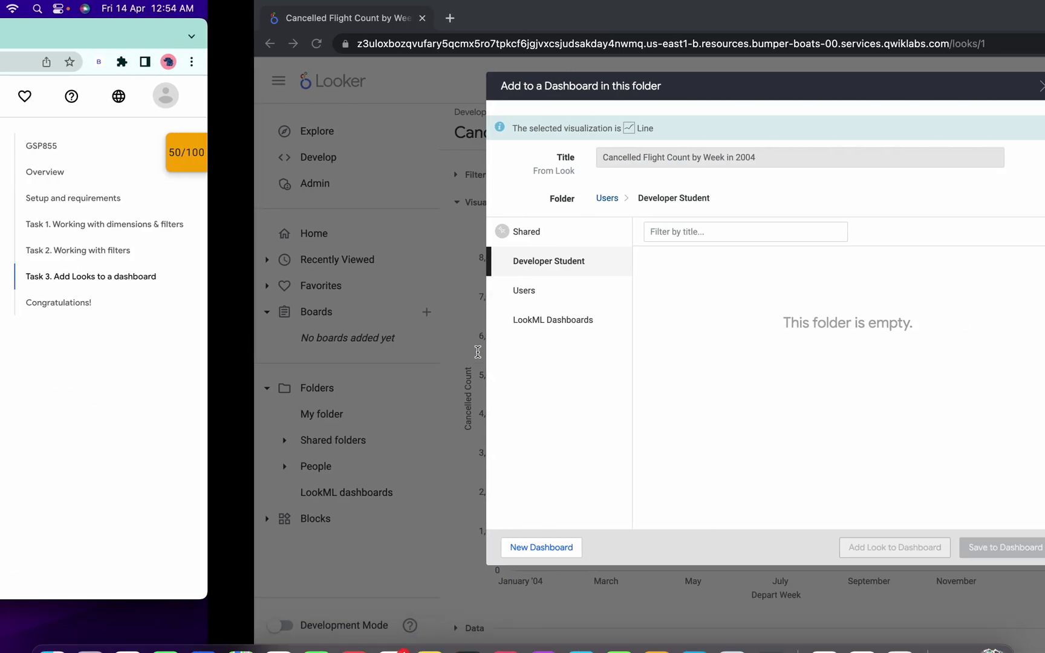
left_click(296, 548)
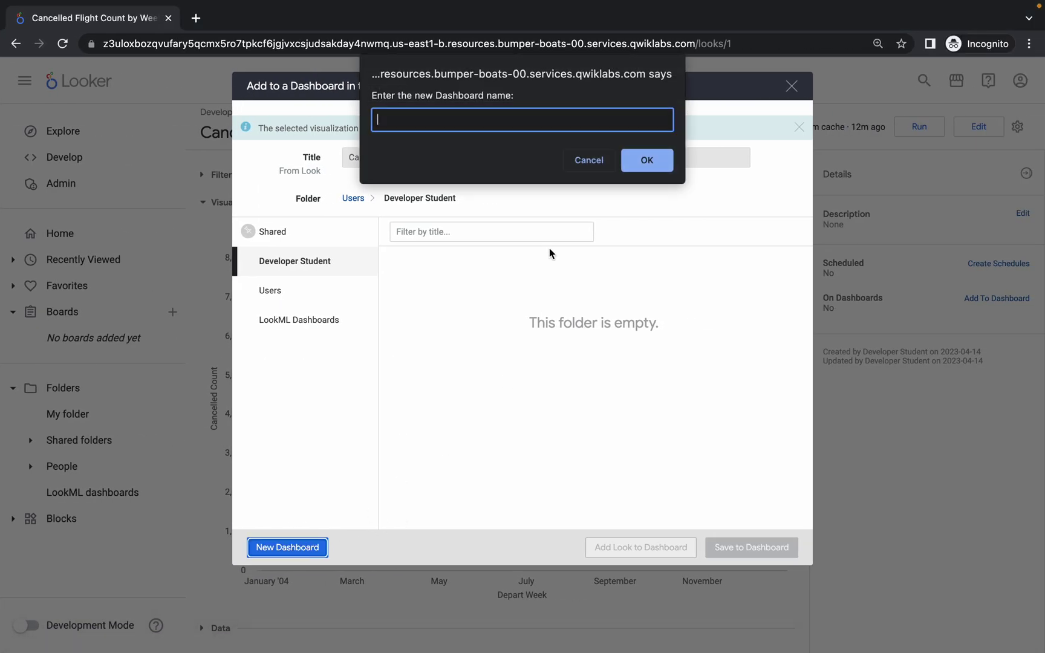
key("ctrl+v")
left_click(657, 161)
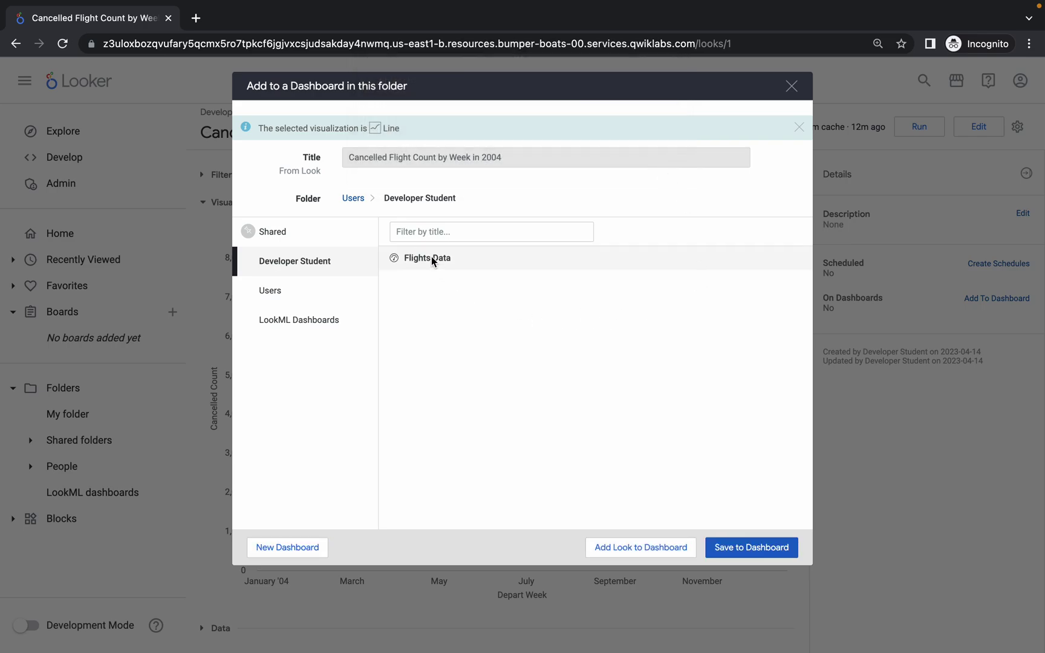
left_click(643, 555)
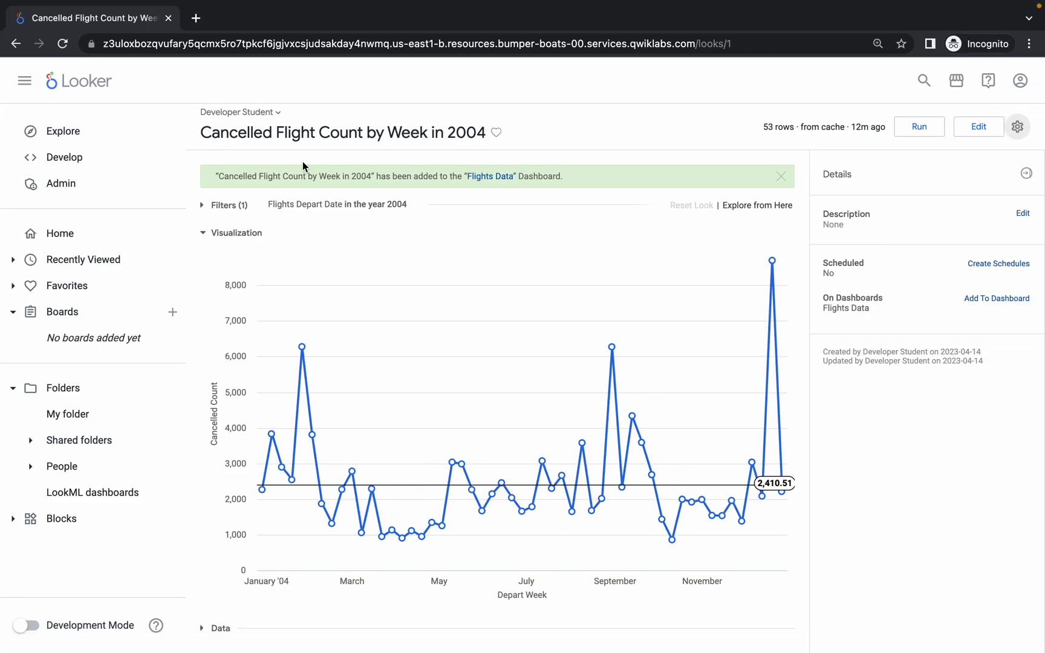
Open the Total Distance and Long Flight Count by Carrier Look and add it to the existing Flights Data dashboard.
left_click(73, 417)
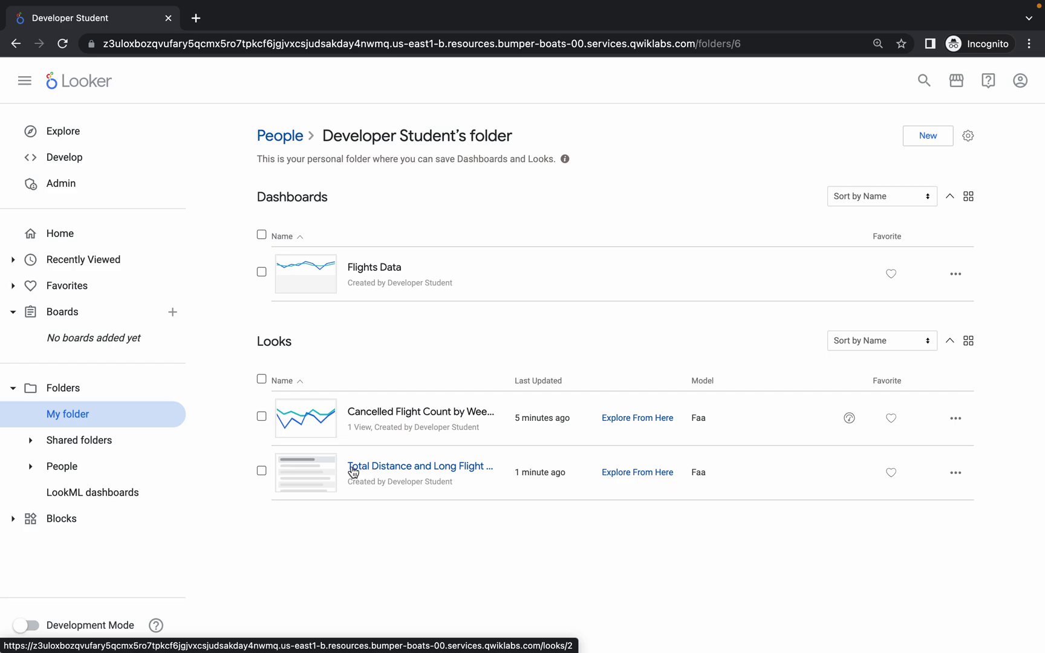
left_click(392, 472)
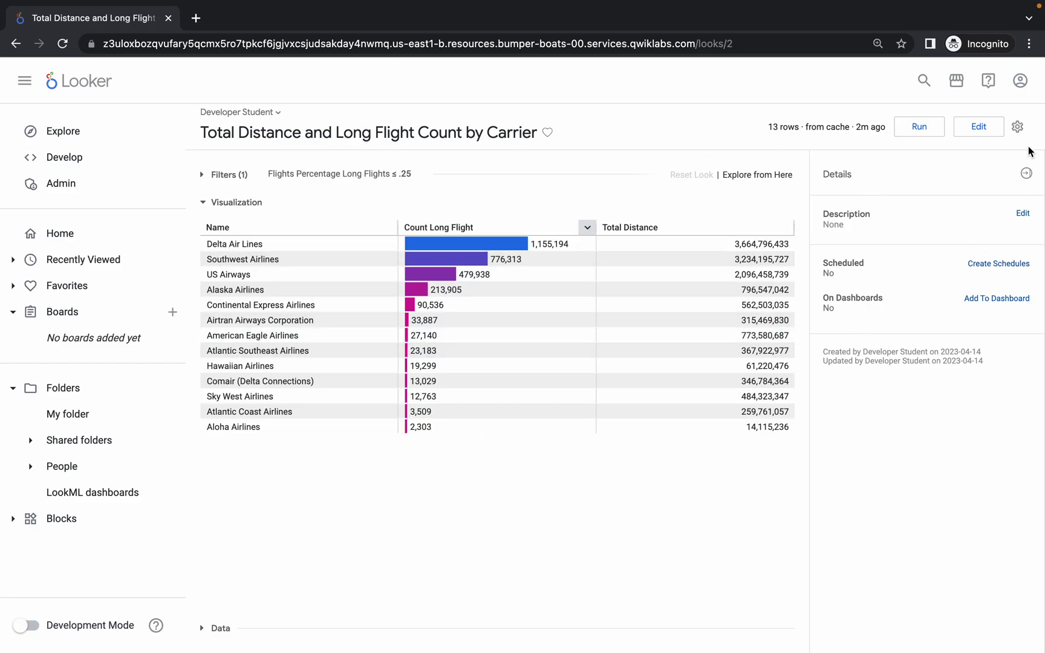
left_click(1017, 127)
mouse_move(985, 176)
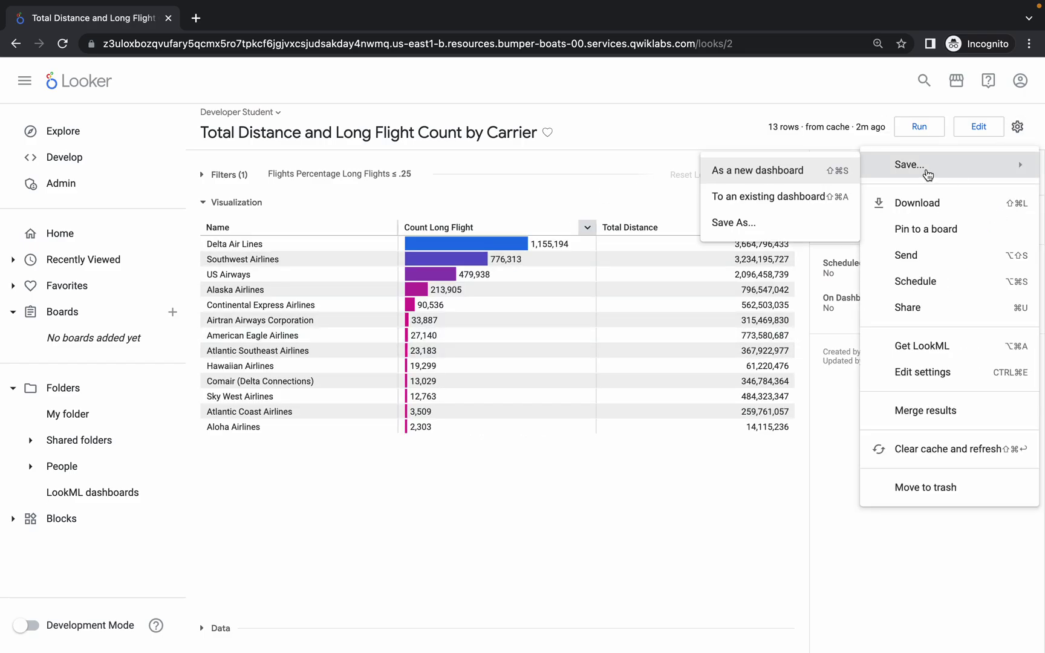
left_click(804, 204)
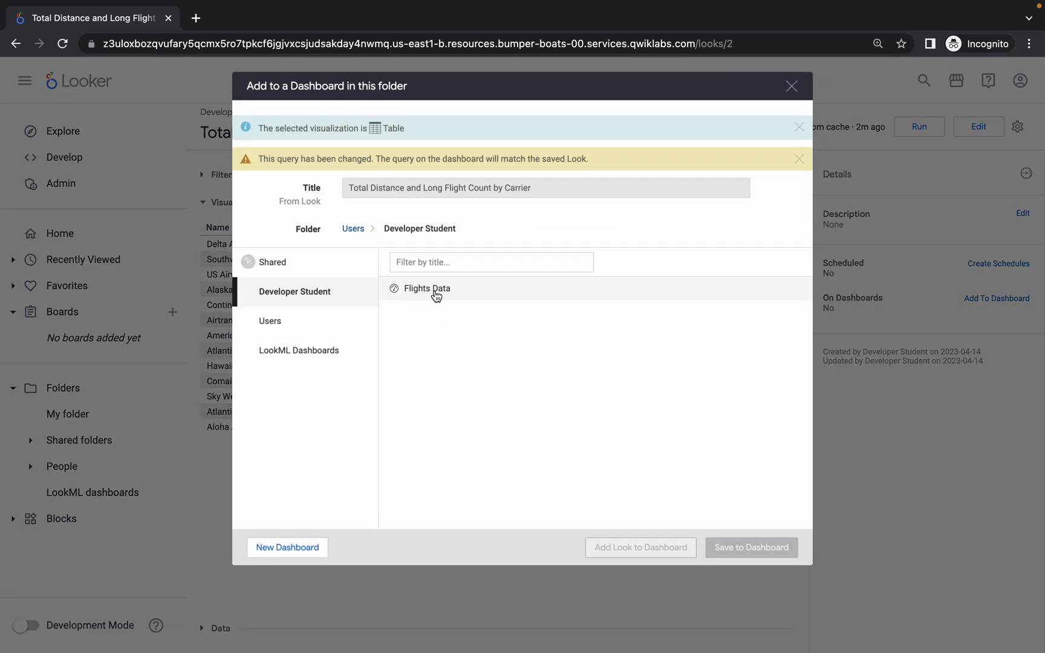
left_click(436, 294)
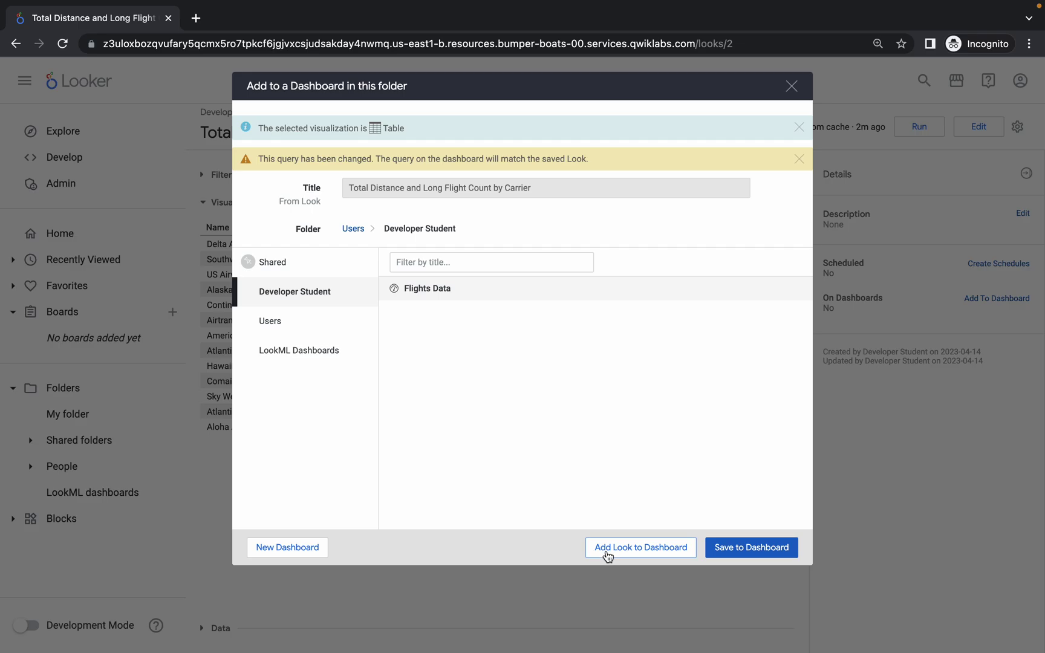
left_click(641, 548)
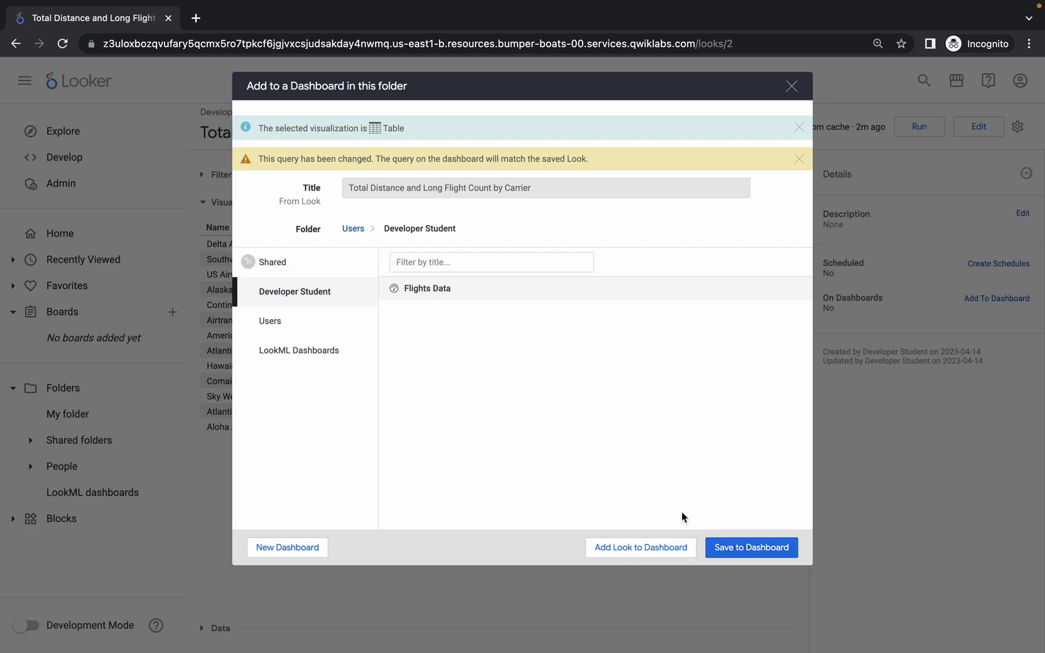
Verify the Add Looks to a Dashboard task, then re-check it from the Checkpoints panel.
key("ctrl+Left")
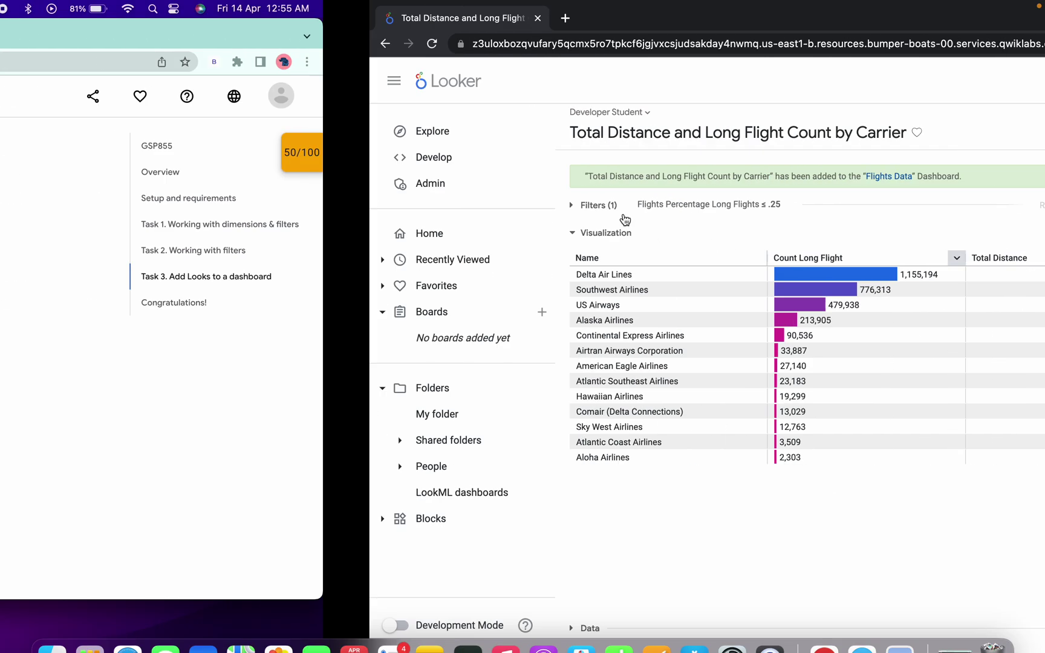
scroll(544, 343, "down", 7)
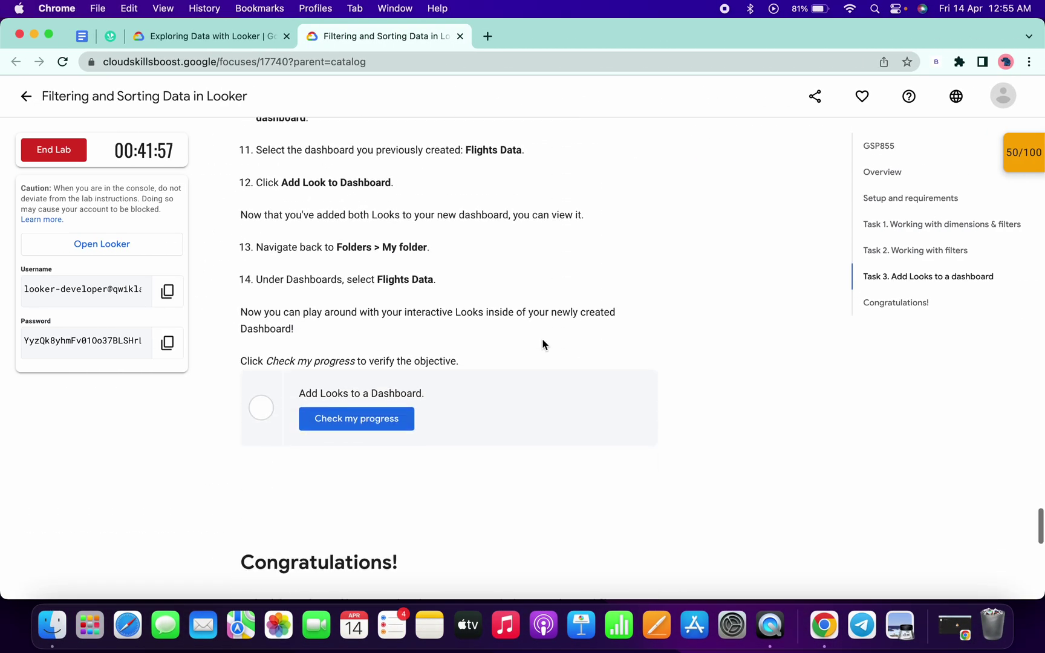
left_click(372, 424)
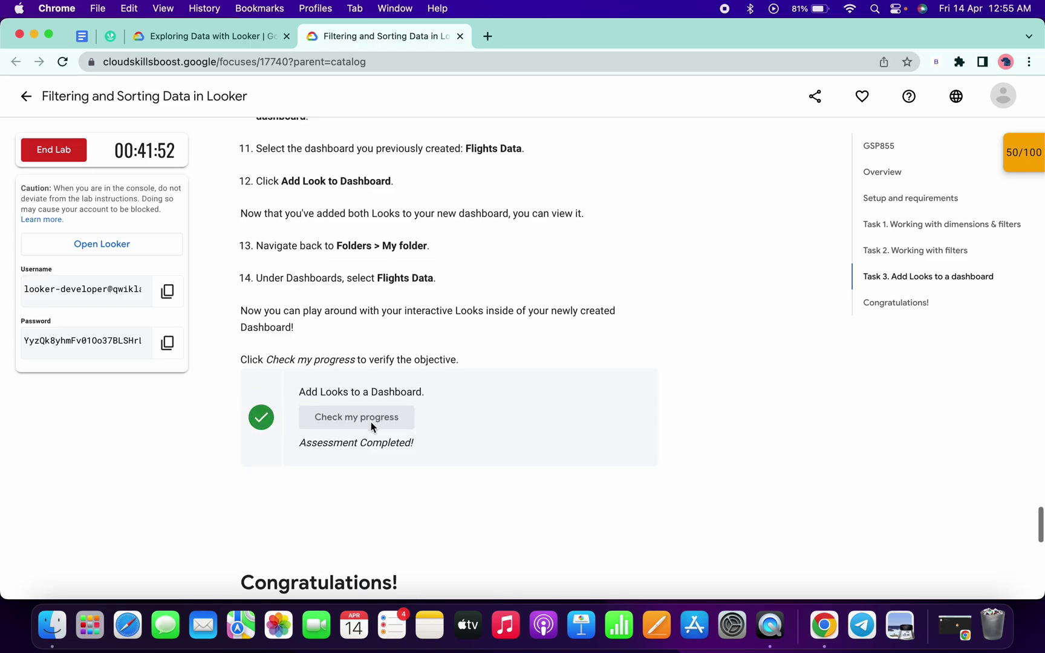
scroll(371, 422, "down", 2)
left_click_drag(242, 464, 416, 465)
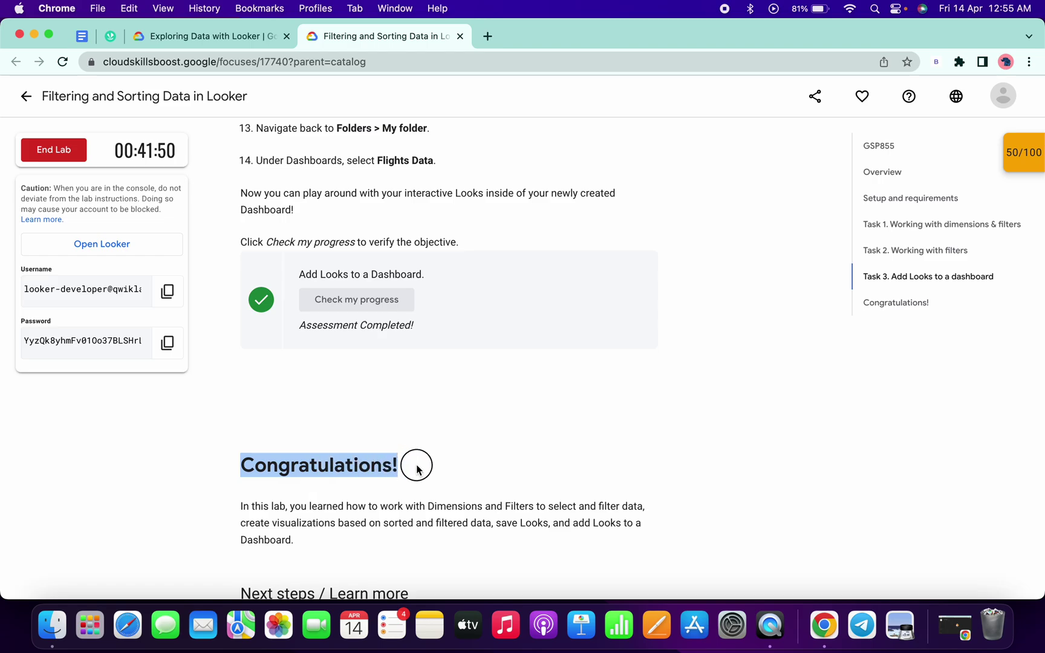
left_click(1015, 167)
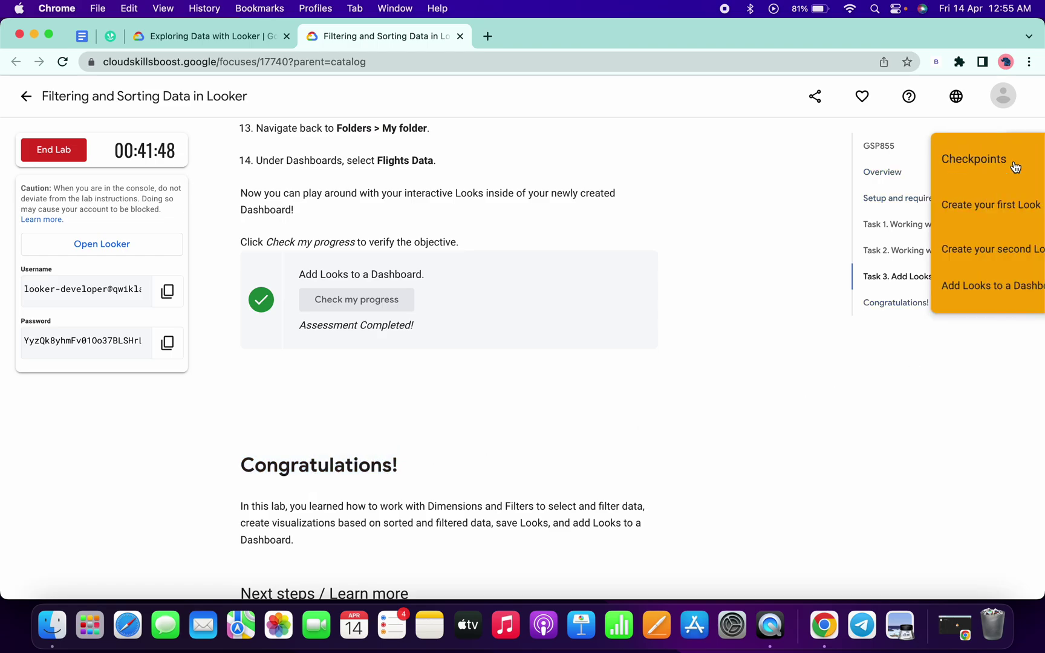
left_click(942, 288)
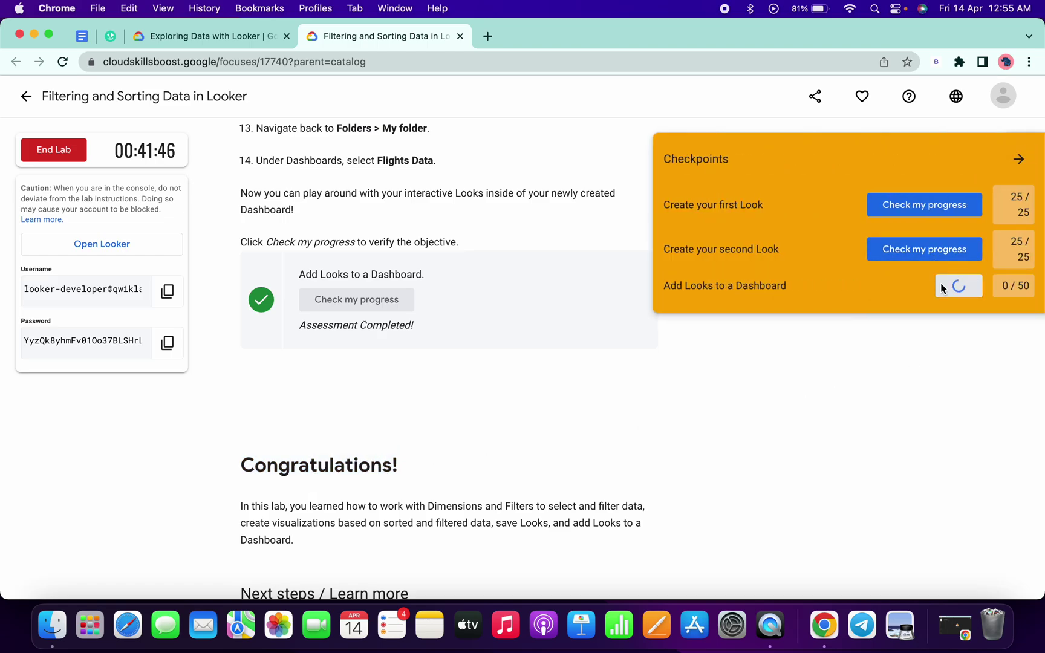